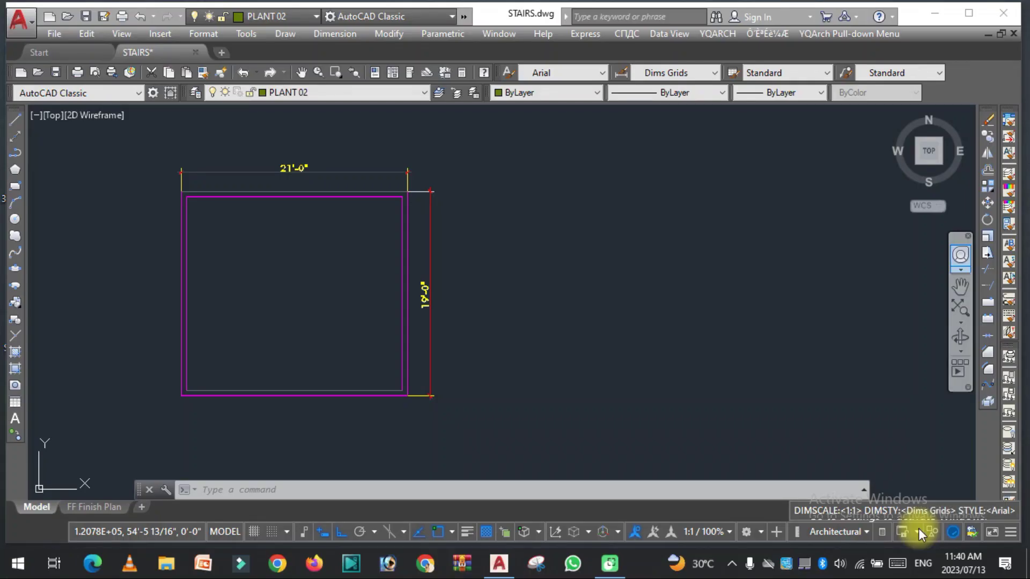
# Run the JJ command for arranging furniture and sanitary ware and choose the Living Room layout
pyautogui.scroll(2, 272, 278)
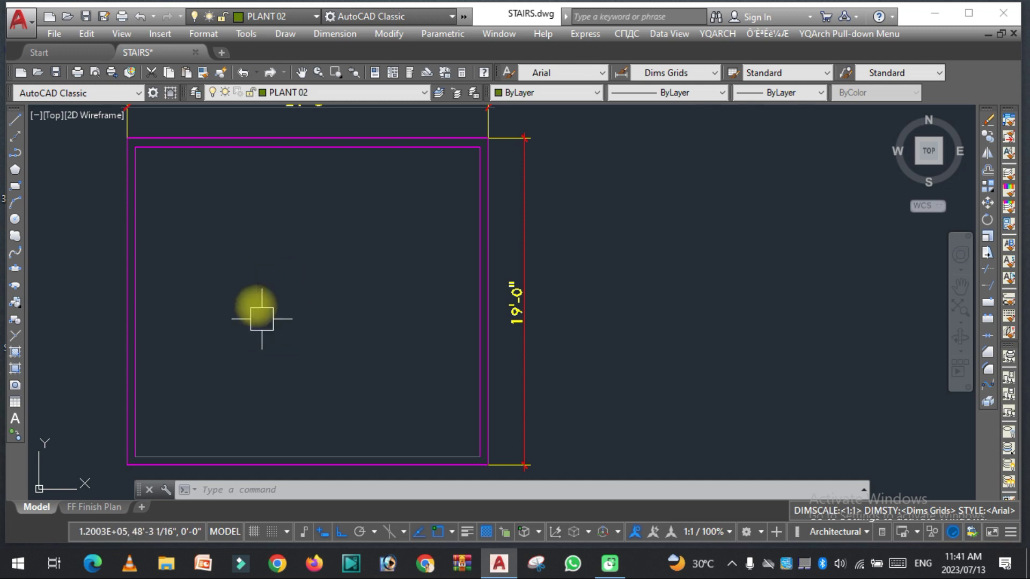
pyautogui.press('Escape')
pyautogui.scroll(-2, 308, 329)
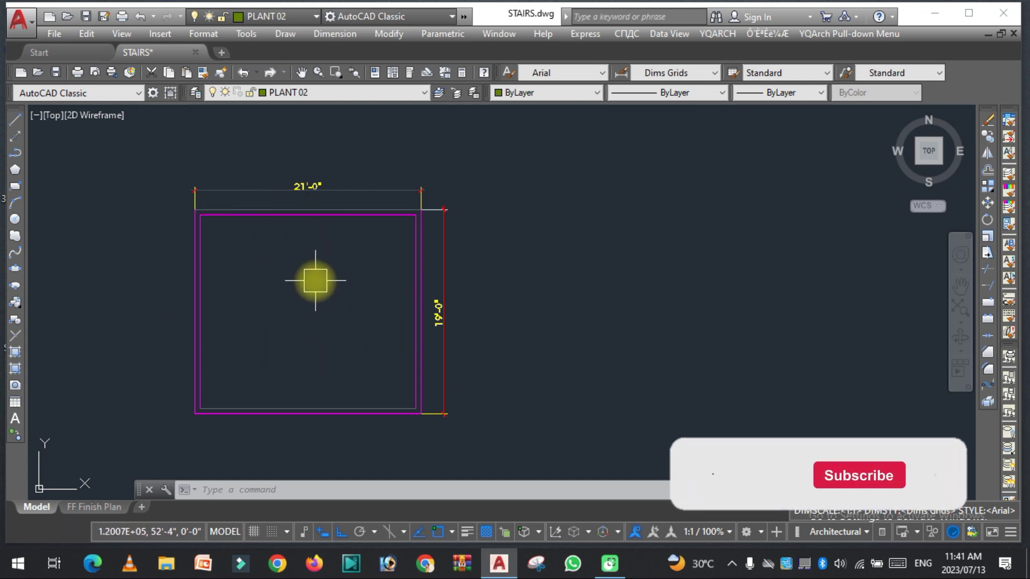
pyautogui.press('Escape')
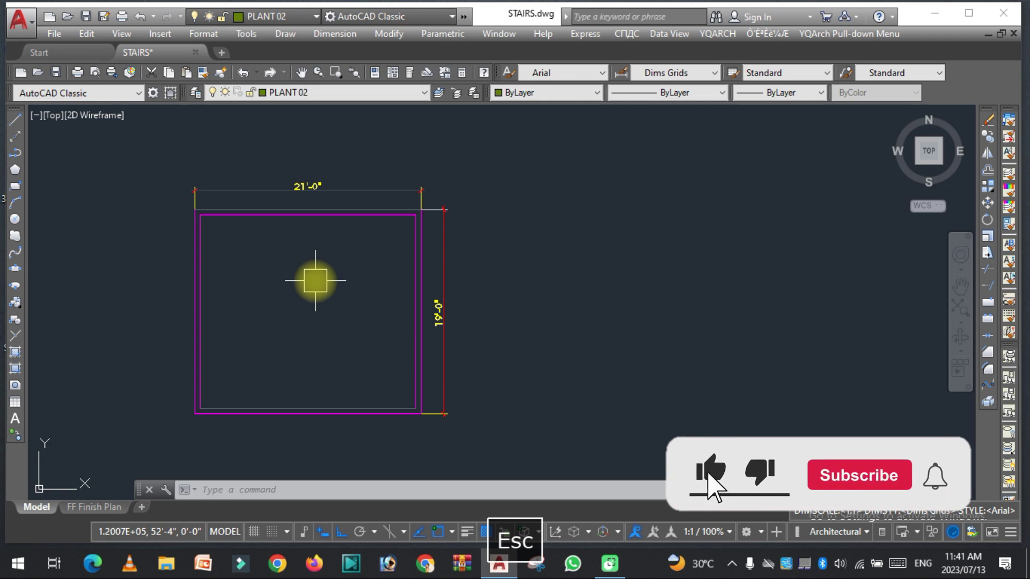
pyautogui.write('JJ')
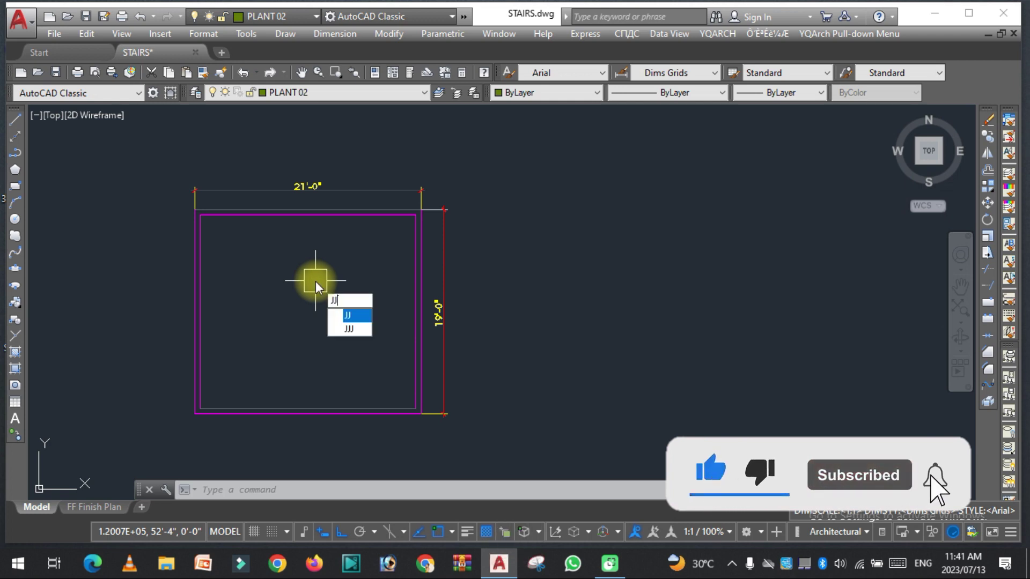
pyautogui.press('space')
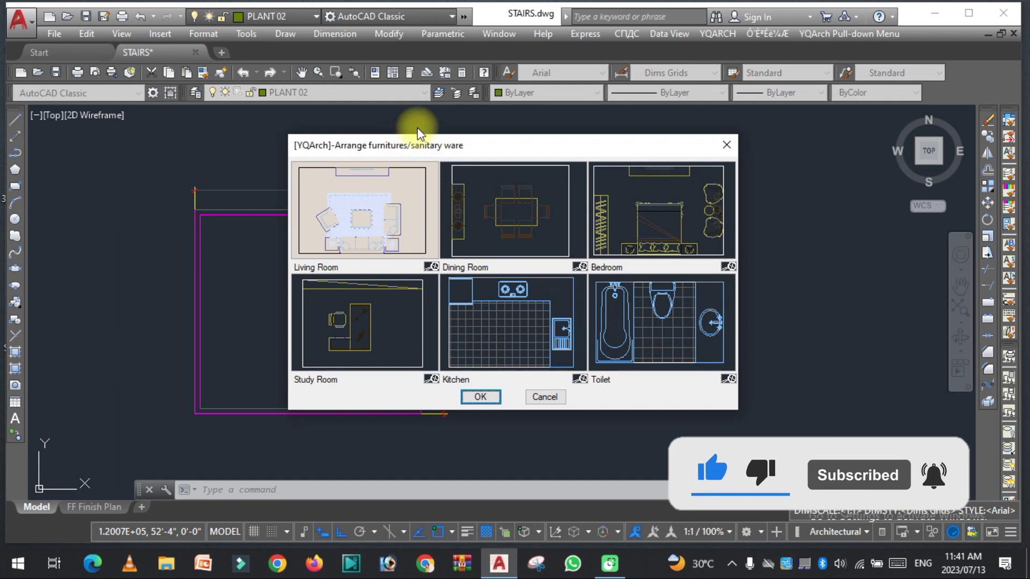
pyautogui.moveTo(330, 159); pyautogui.dragTo(312, 159)
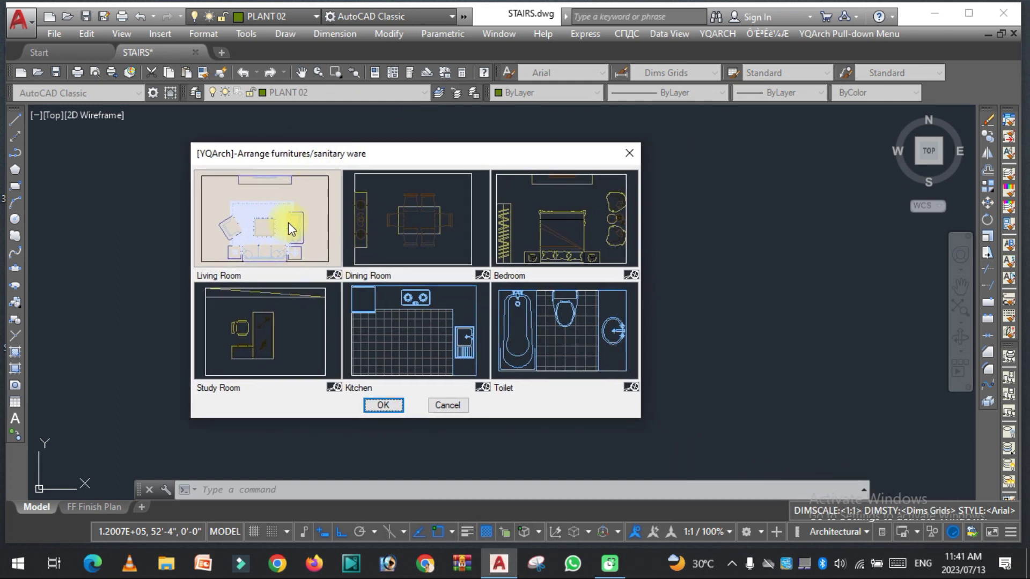
pyautogui.moveTo(382, 155); pyautogui.dragTo(252, 136)
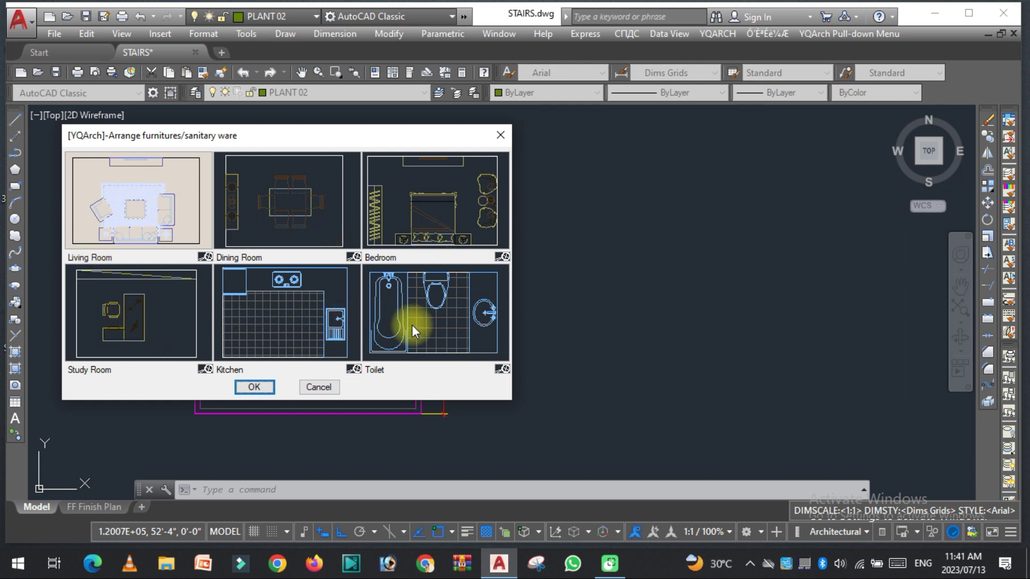
pyautogui.click(181, 219)
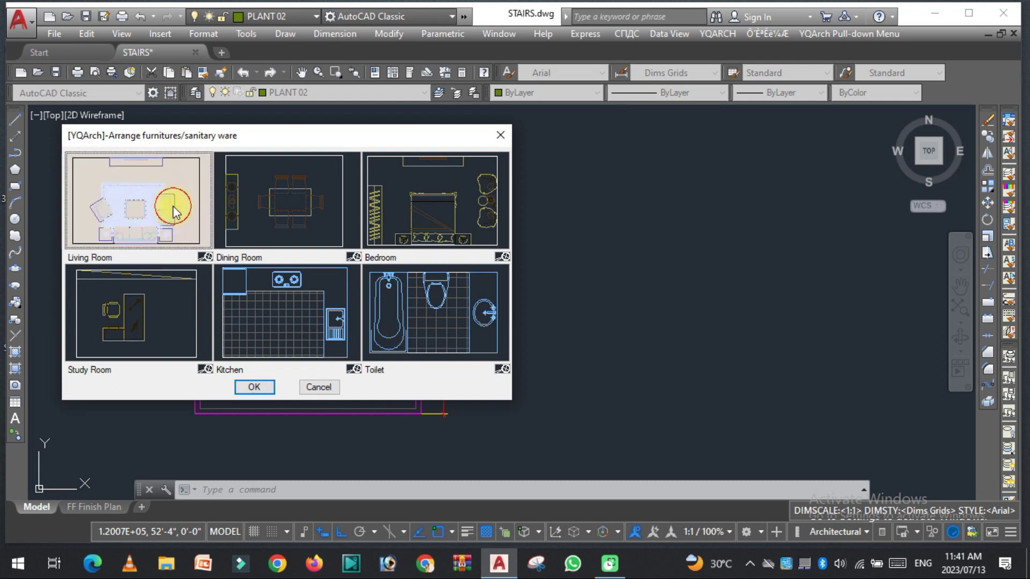
pyautogui.click(259, 385)
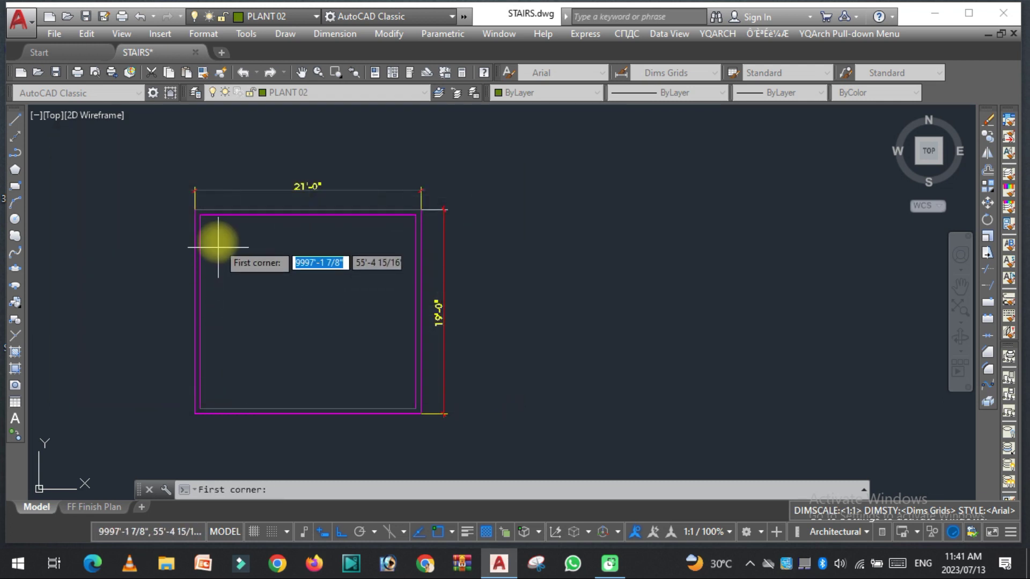
# Define the living room area by picking opposite corners of the room's inner wall outline
pyautogui.scroll(1, 212, 228)
pyautogui.click(191, 207)
pyautogui.scroll(-2, 208, 217)
pyautogui.scroll(2, 319, 322)
pyautogui.click(363, 365)
pyautogui.scroll(-3, 361, 360)
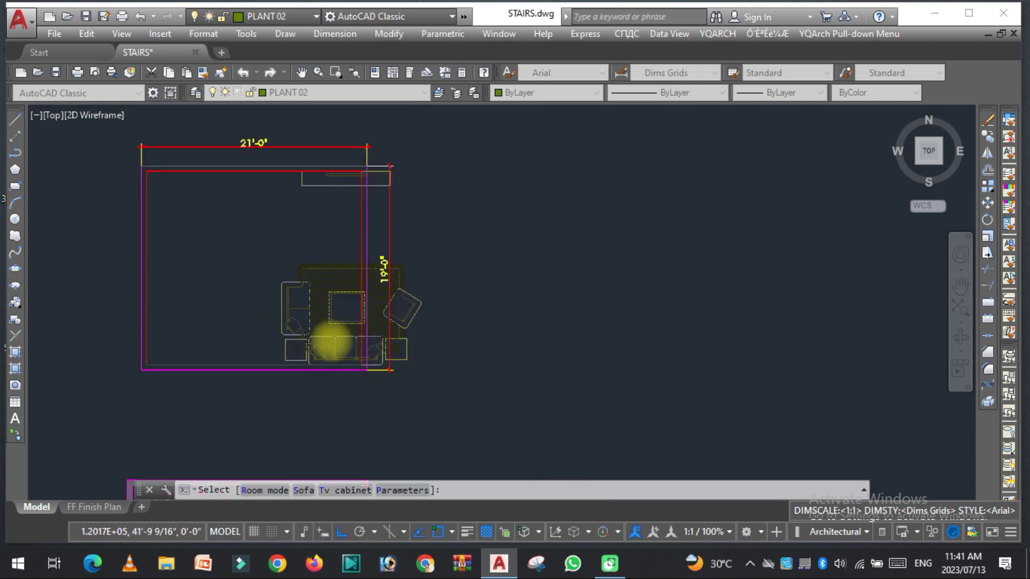
pyautogui.click(287, 292)
pyautogui.scroll(2, 287, 302)
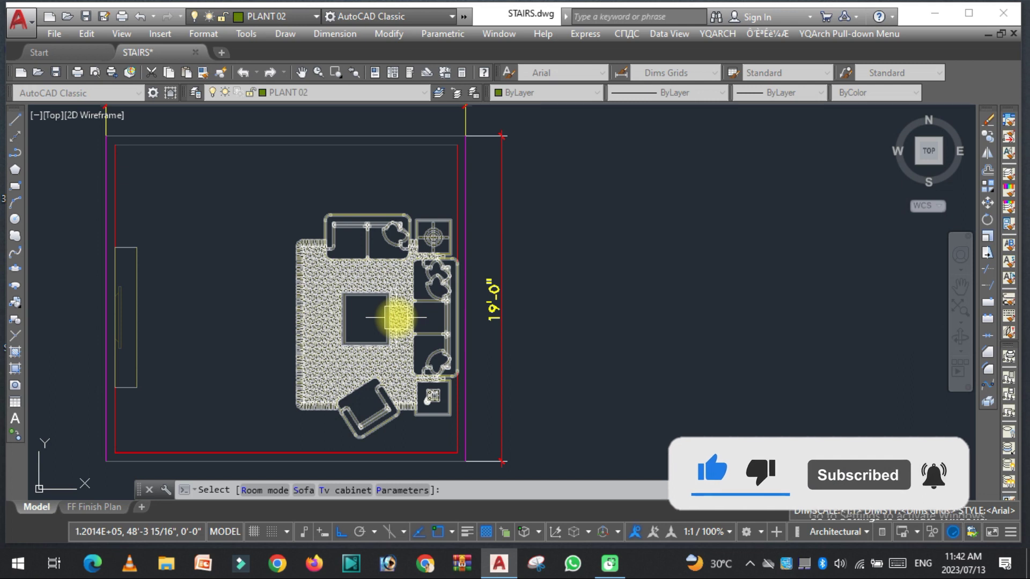
# Cycle through the sofa set styles in the living room preview, ending on the set with two angled armchairs
pyautogui.press('s')
pyautogui.press('s')
pyautogui.press('s')
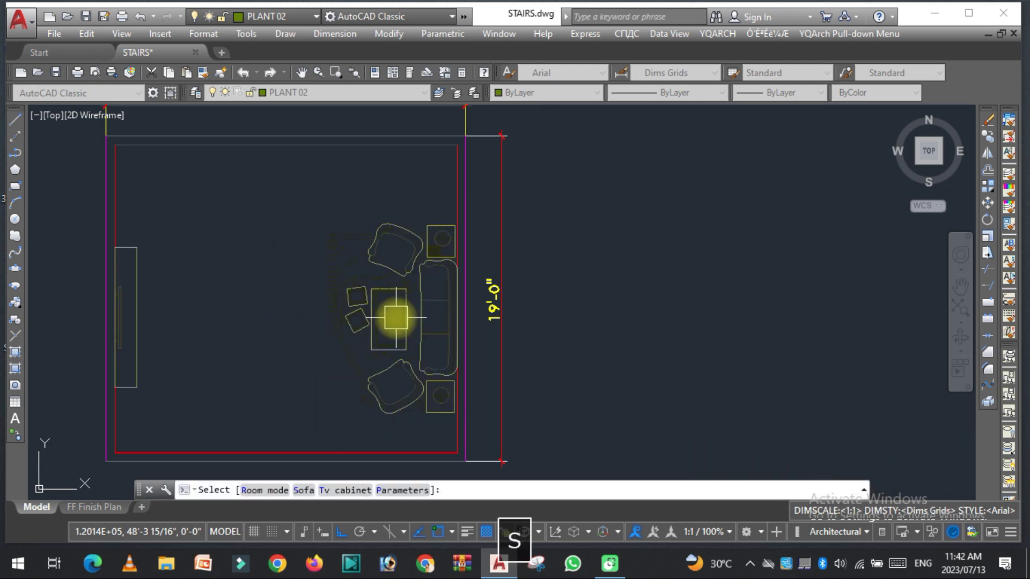
pyautogui.press('s')
pyautogui.press('s')
pyautogui.press('s')
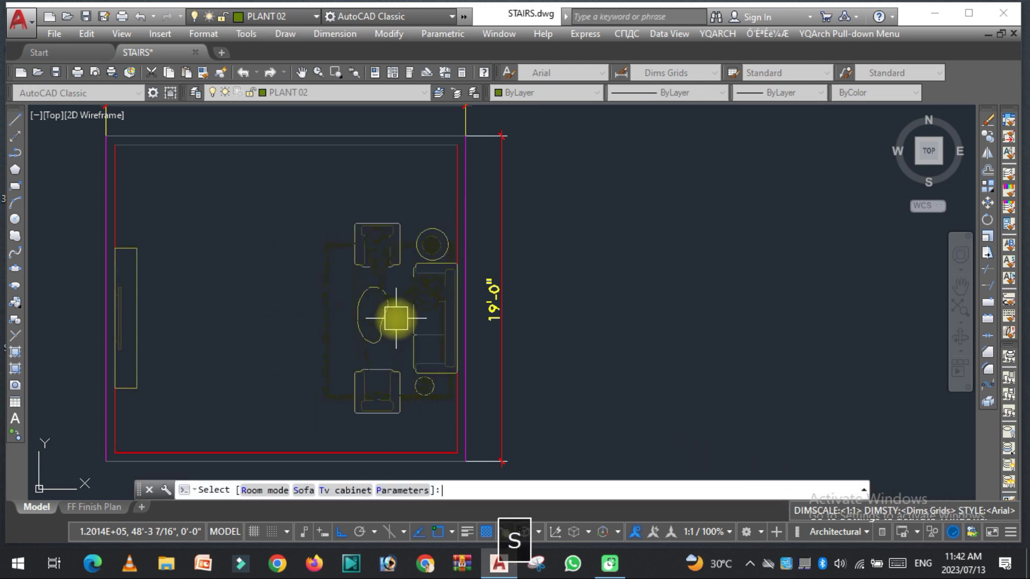
pyautogui.press('s')
pyautogui.press('s')
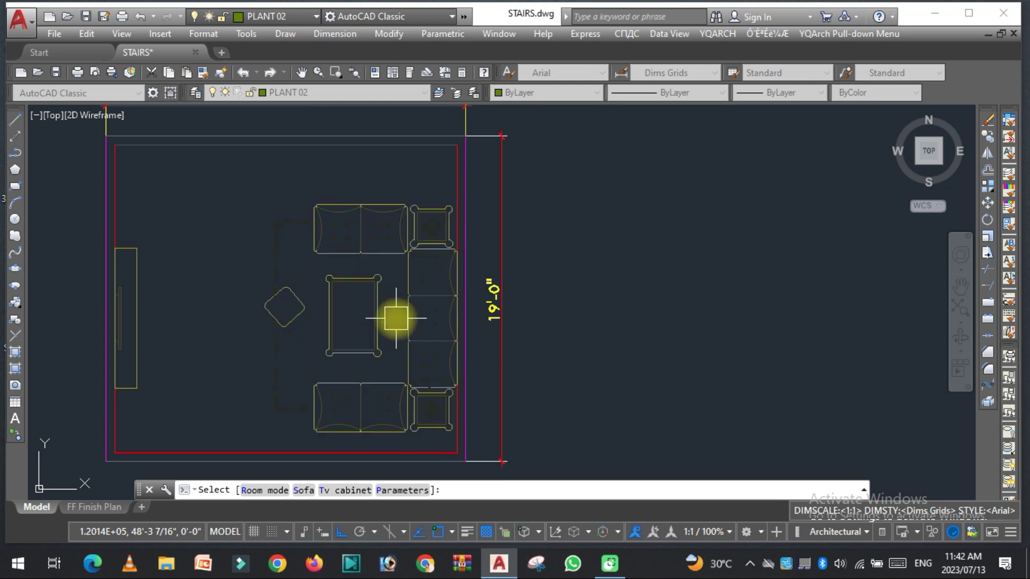
pyautogui.press('s')
pyautogui.press('s')
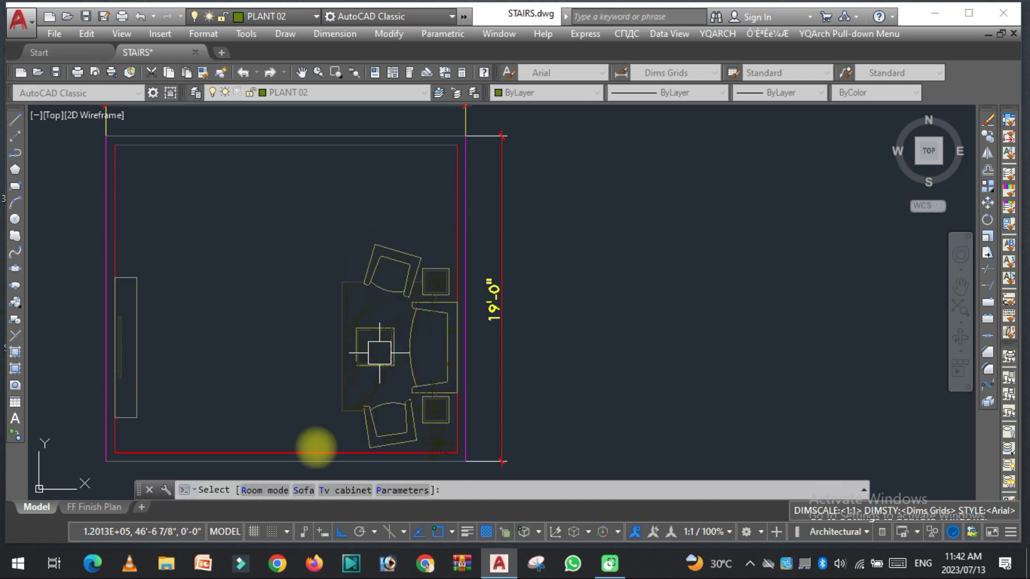
# Toggle through the TV cabinet variants in the living room preview, ending with the TV on a cabinet
pyautogui.click(324, 493)
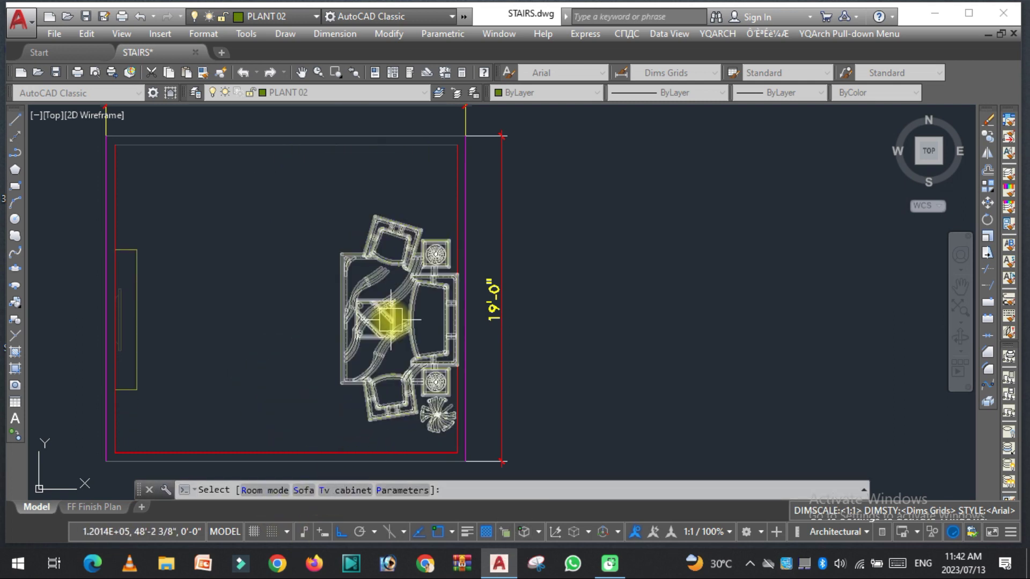
pyautogui.press('t')
pyautogui.press('t')
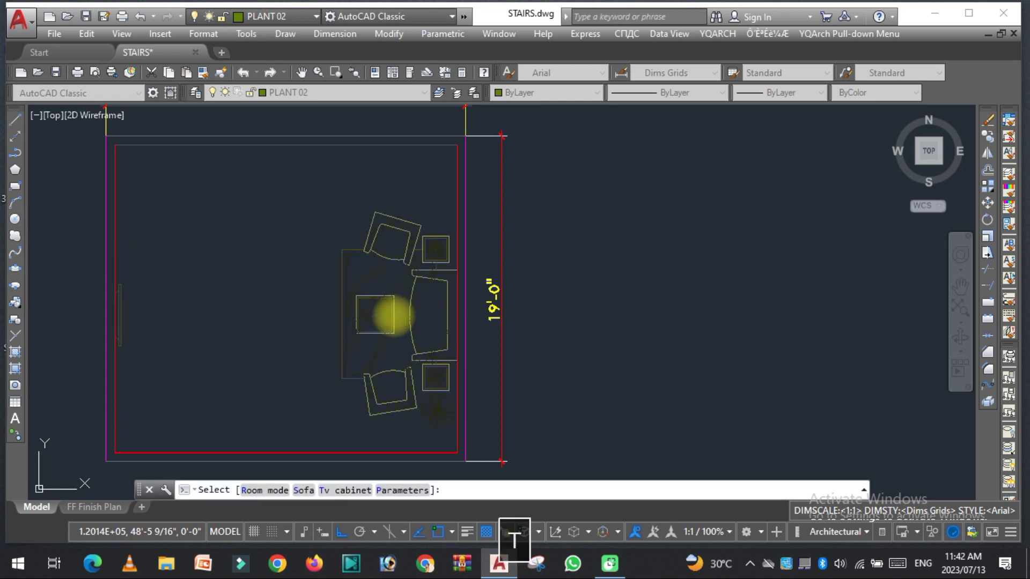
pyautogui.press('t')
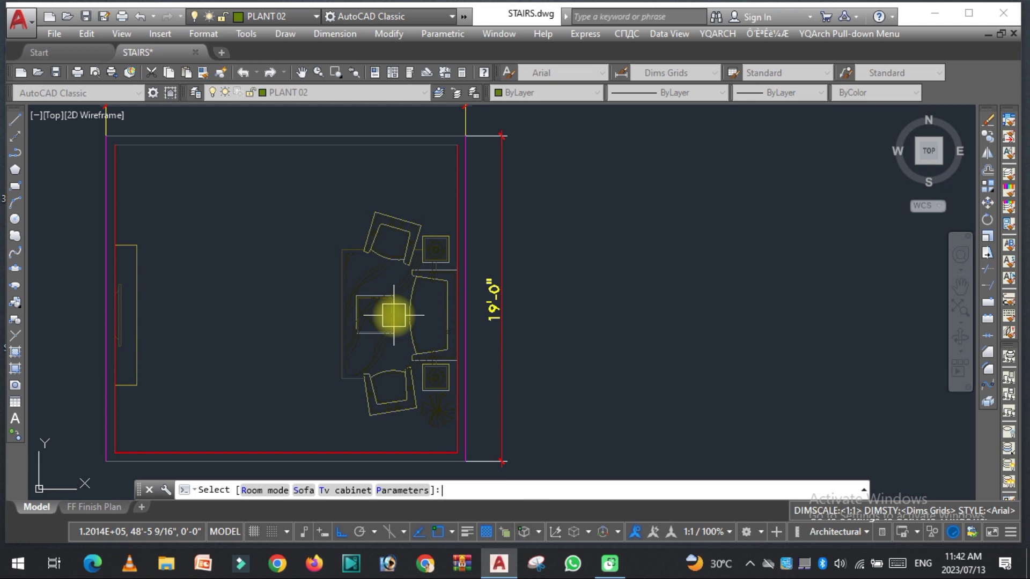
# Examine the furniture and fixture size settings in the layout parameters without changing any value
pyautogui.press('p')
pyautogui.moveTo(402, 97)
pyautogui.mouseDown()
pyautogui.moveTo(311, 68)
pyautogui.moveTo(246, 69)
pyautogui.mouseUp()
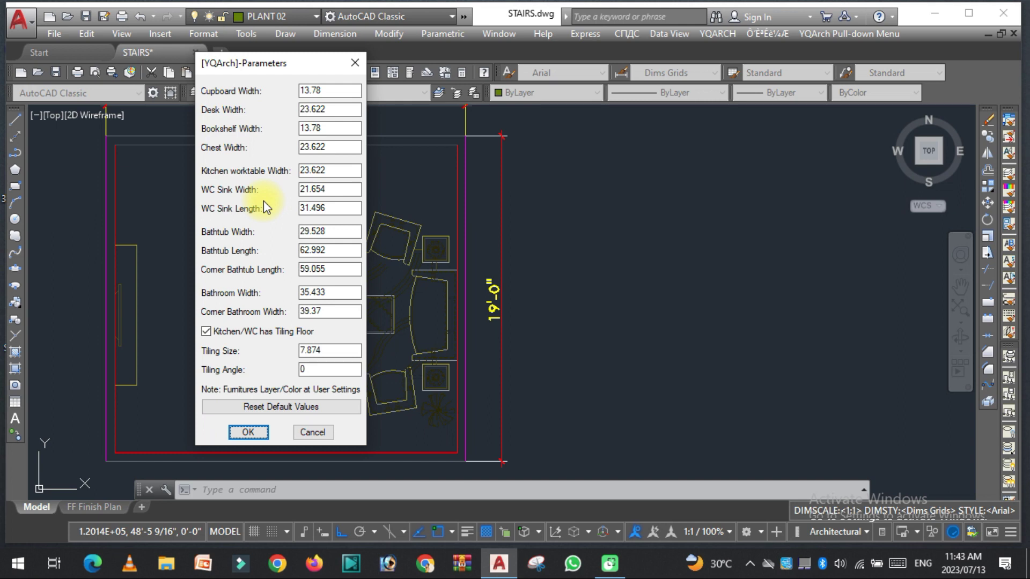
pyautogui.moveTo(252, 71); pyautogui.dragTo(196, 72)
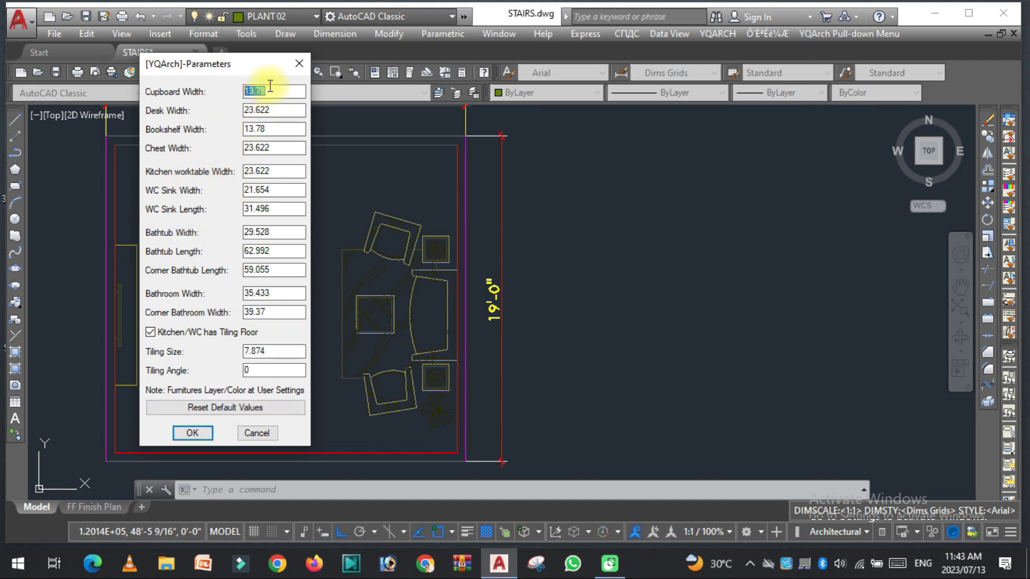
pyautogui.click(192, 433)
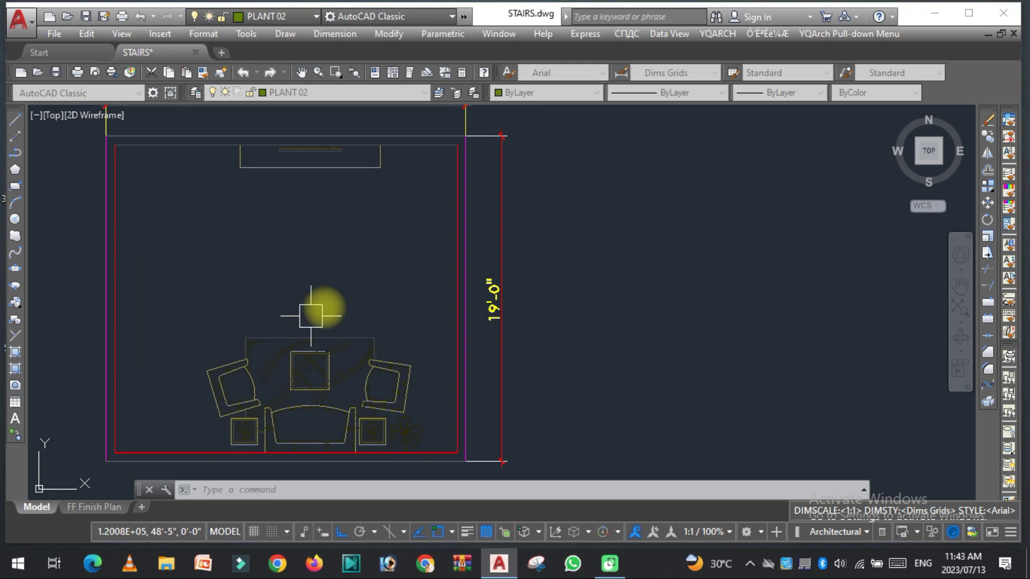
# End the living room arrangement and erase the placed sofa set and TV cabinet
pyautogui.press('Escape')
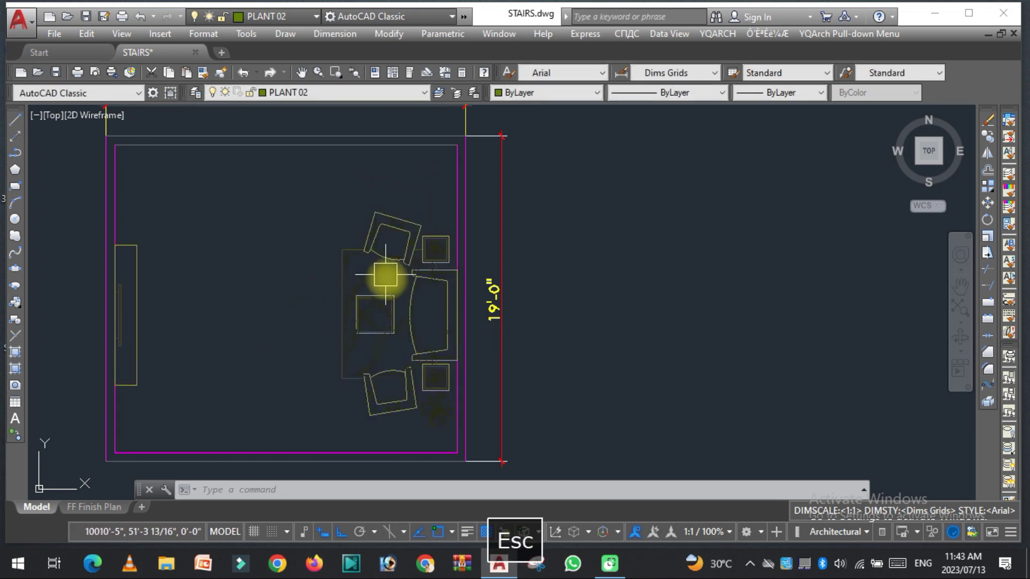
pyautogui.press('space')
pyautogui.click(74, 207)
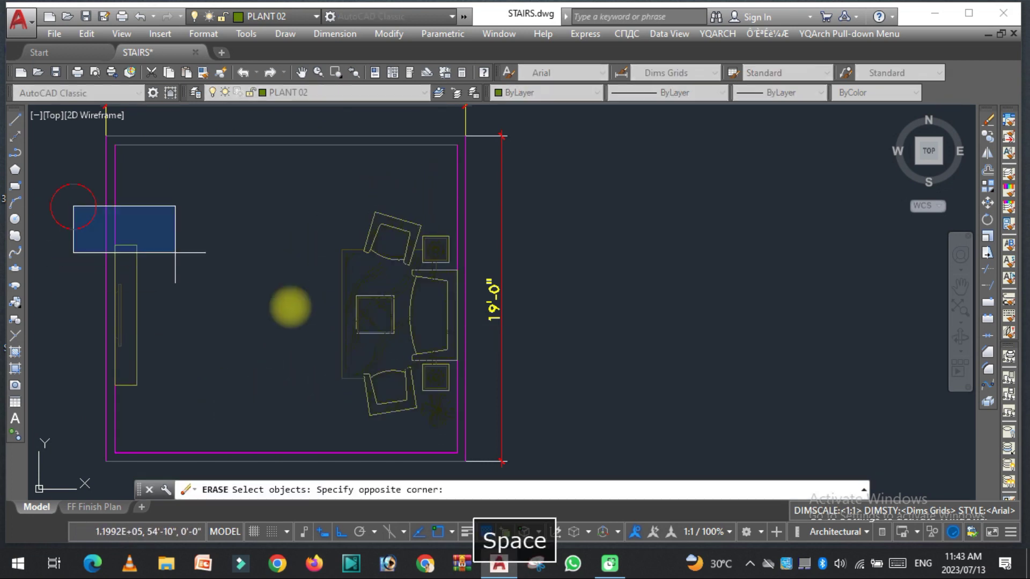
pyautogui.click(459, 426)
pyautogui.press('space')
pyautogui.press('Escape')
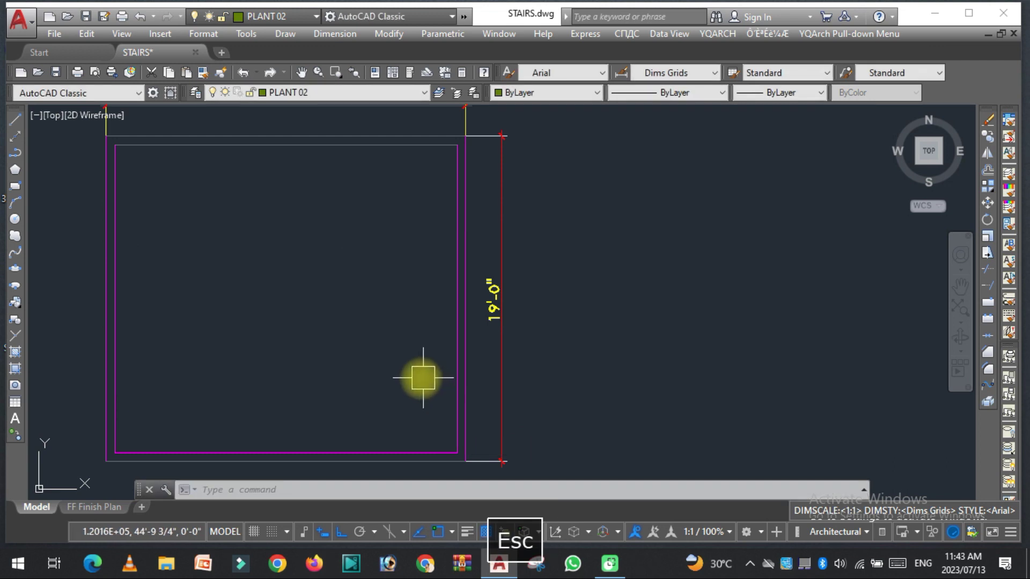
pyautogui.press('space')
pyautogui.moveTo(390, 159); pyautogui.dragTo(174, 114)
pyautogui.click(268, 172)
pyautogui.click(273, 361)
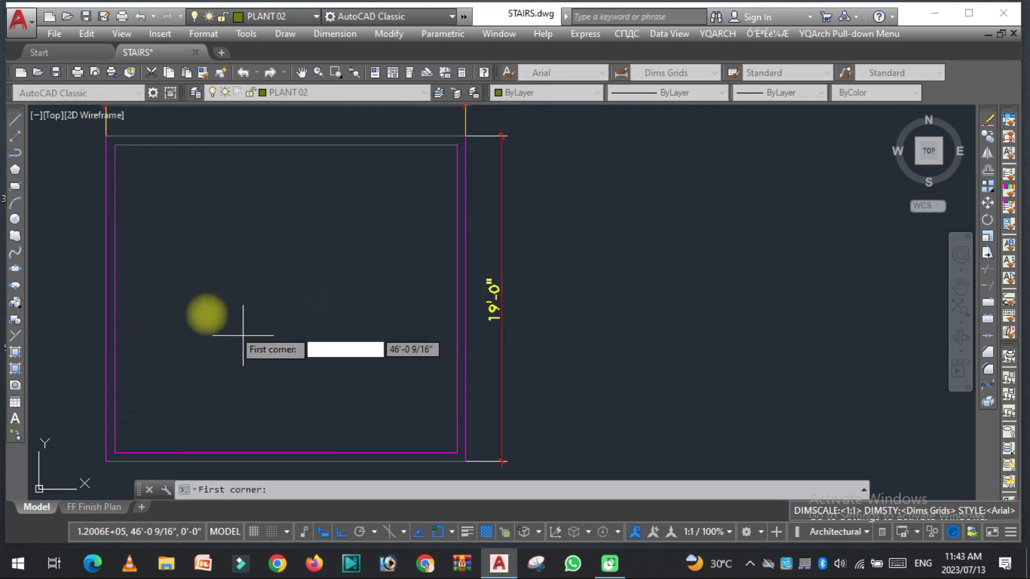
pyautogui.press('Escape')
# Run the furniture arrangement command with the Dining Room layout and define its area from opposite corners of the inner wall outline
pyautogui.press('space')
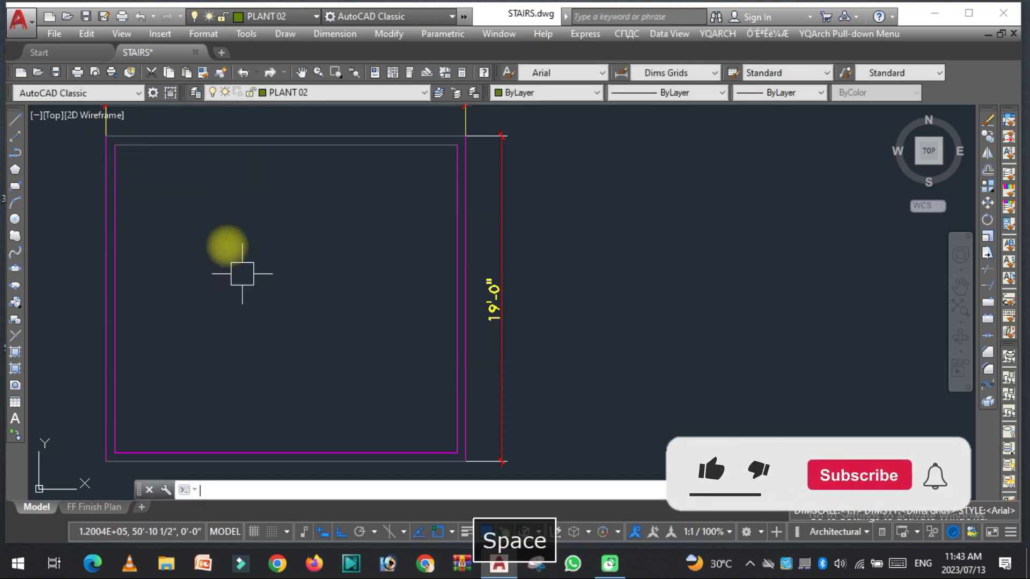
pyautogui.click(514, 213)
pyautogui.click(479, 214)
pyautogui.click(479, 397)
pyautogui.click(115, 144)
pyautogui.click(458, 452)
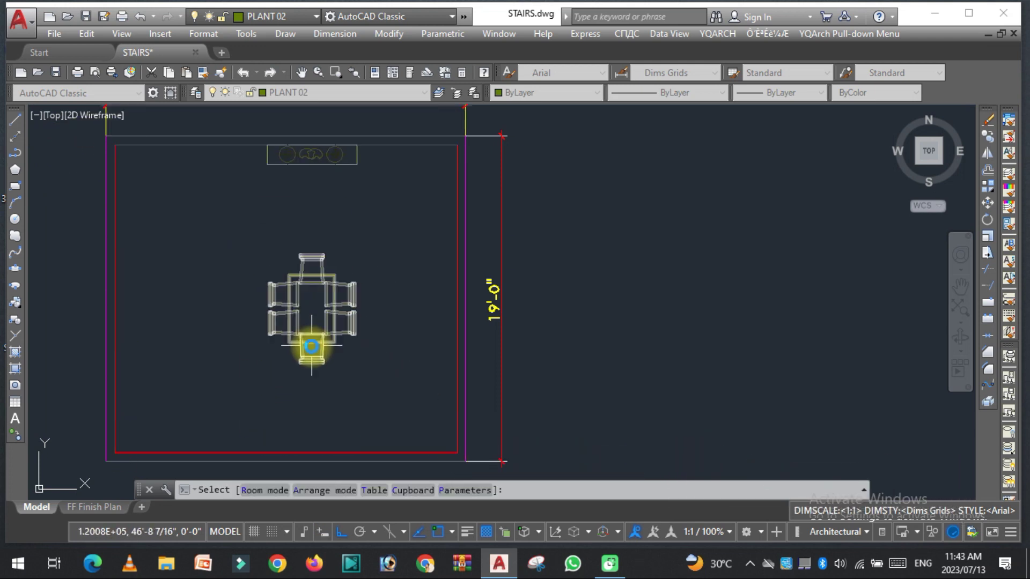
# Cycle through the table styles and arrangement modes in the dining room preview
pyautogui.click(373, 490)
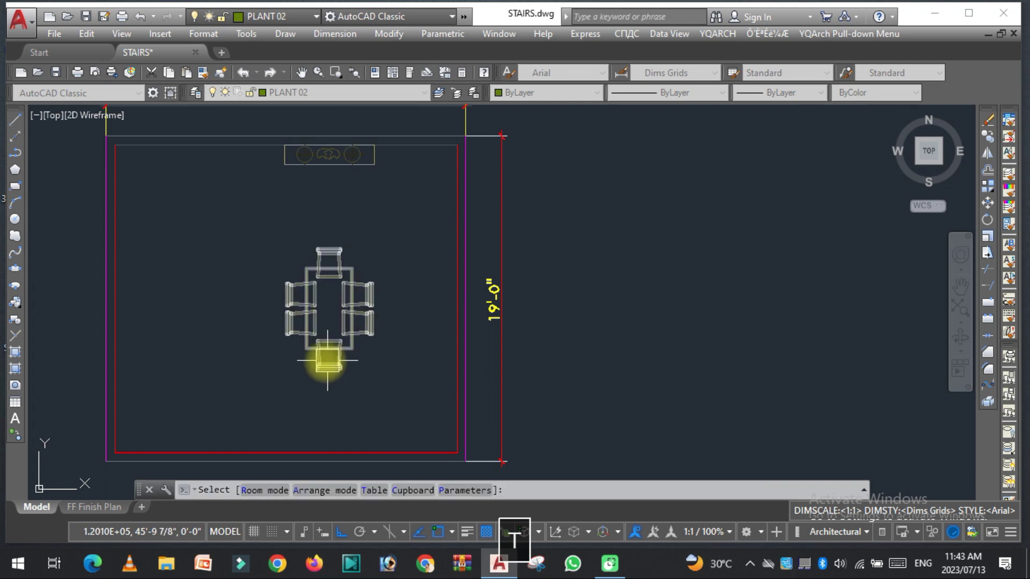
pyautogui.press('a')
pyautogui.press('a')
pyautogui.press('a')
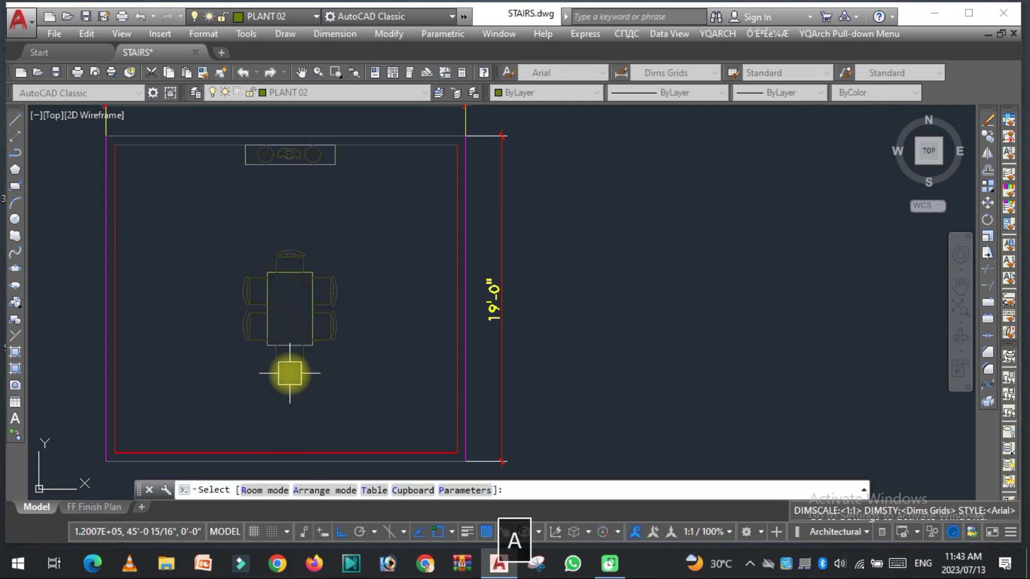
# Cancel the dining room layout and erase the red outline over the inner wall
pyautogui.press('Escape')
pyautogui.press('space')
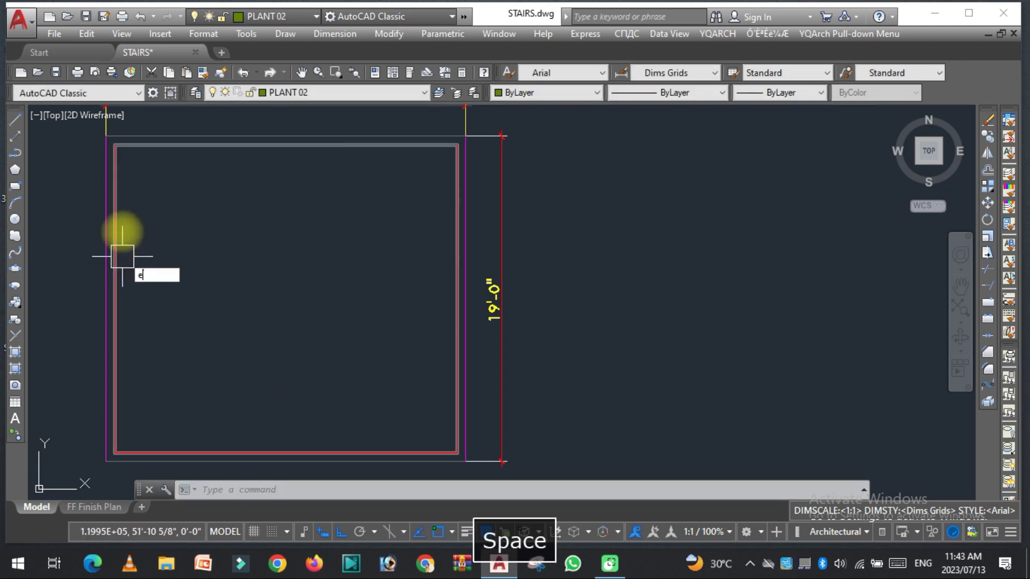
pyautogui.press('space')
# Arrange furniture with the Bedroom layout in the area between opposite corners of the inner wall outline
pyautogui.press('space')
pyautogui.press('Escape')
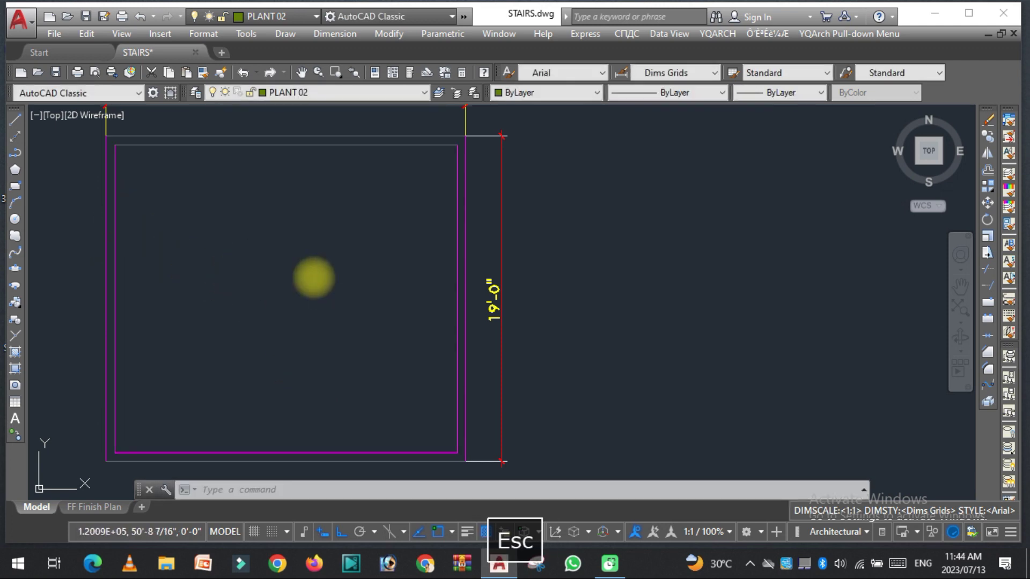
pyautogui.press('space')
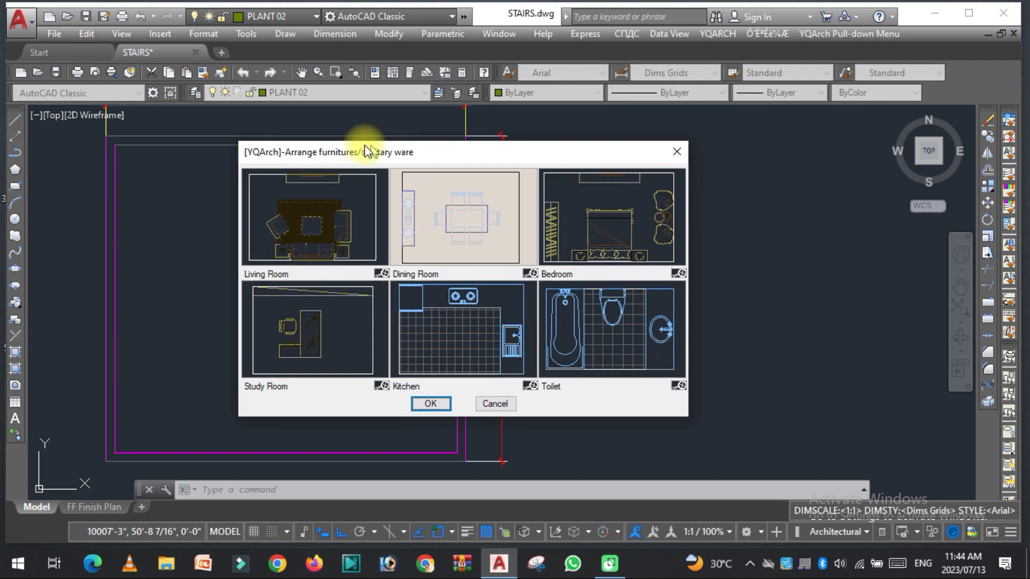
pyautogui.moveTo(444, 149); pyautogui.dragTo(357, 149)
pyautogui.click(365, 216)
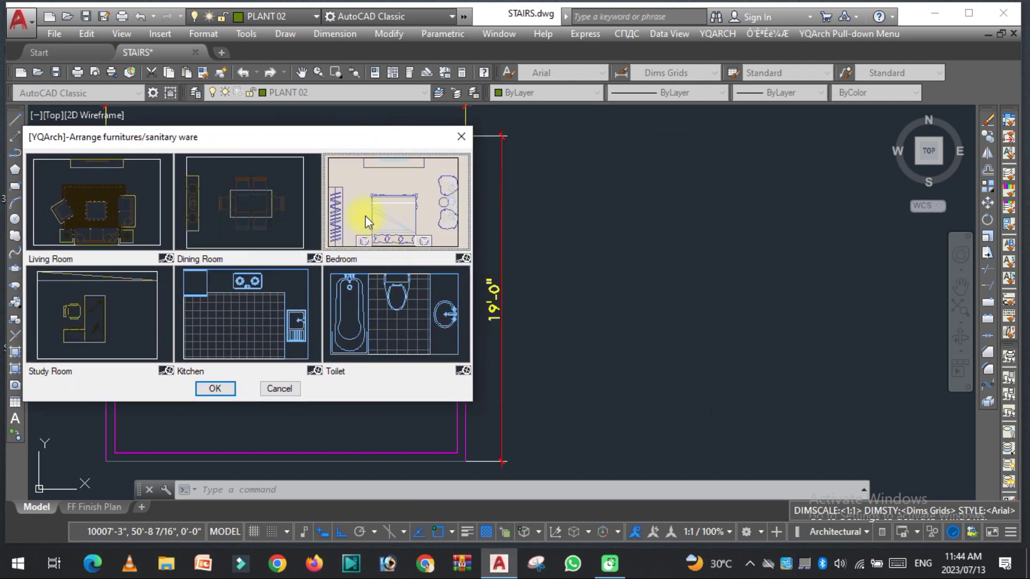
pyautogui.click(214, 389)
pyautogui.click(114, 144)
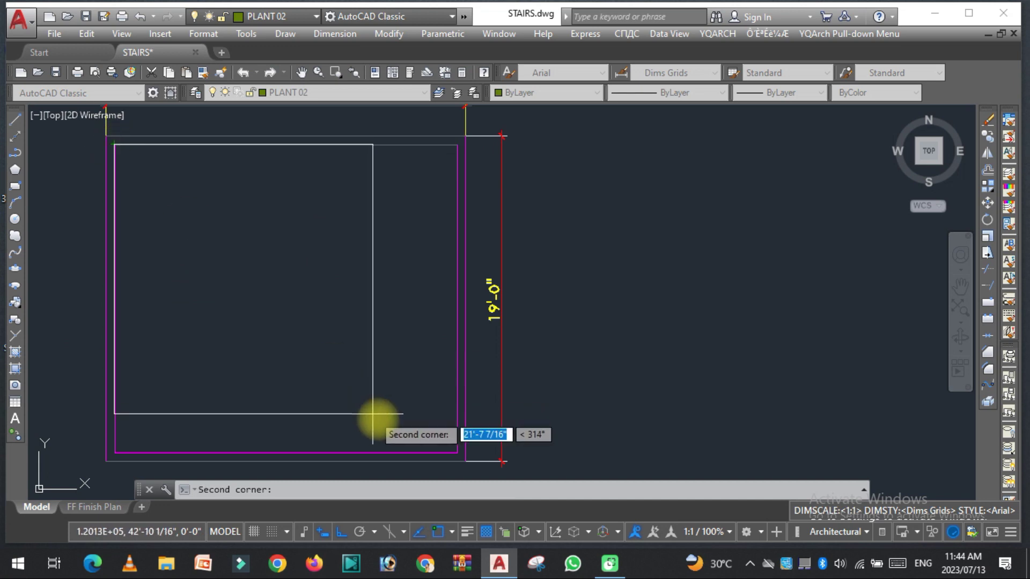
pyautogui.click(457, 453)
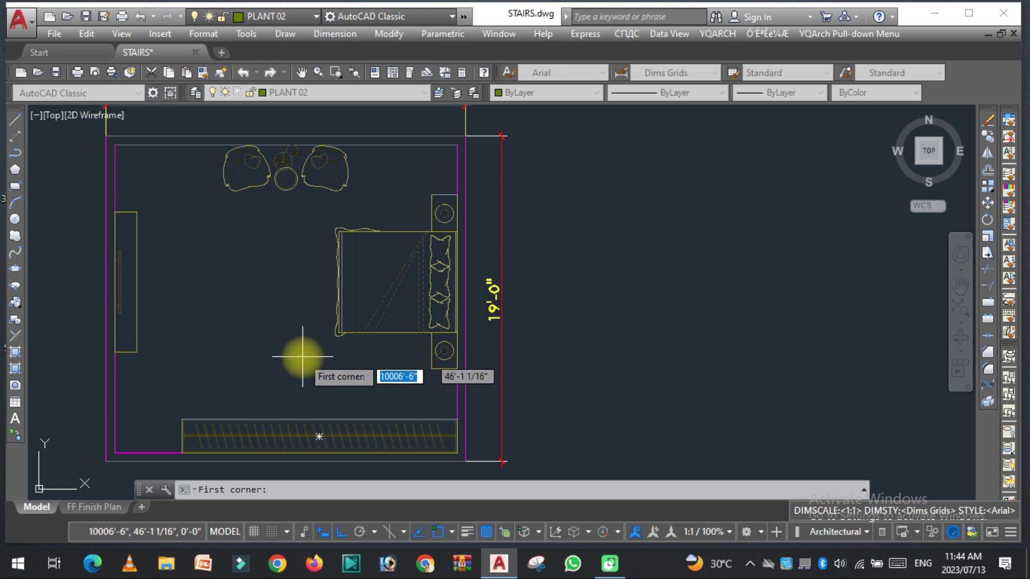
# End the furniture arrangement command and undo the placed bedroom layout
pyautogui.scroll(-2, 271, 325)
pyautogui.press('Escape')
pyautogui.scroll(2, 274, 309)
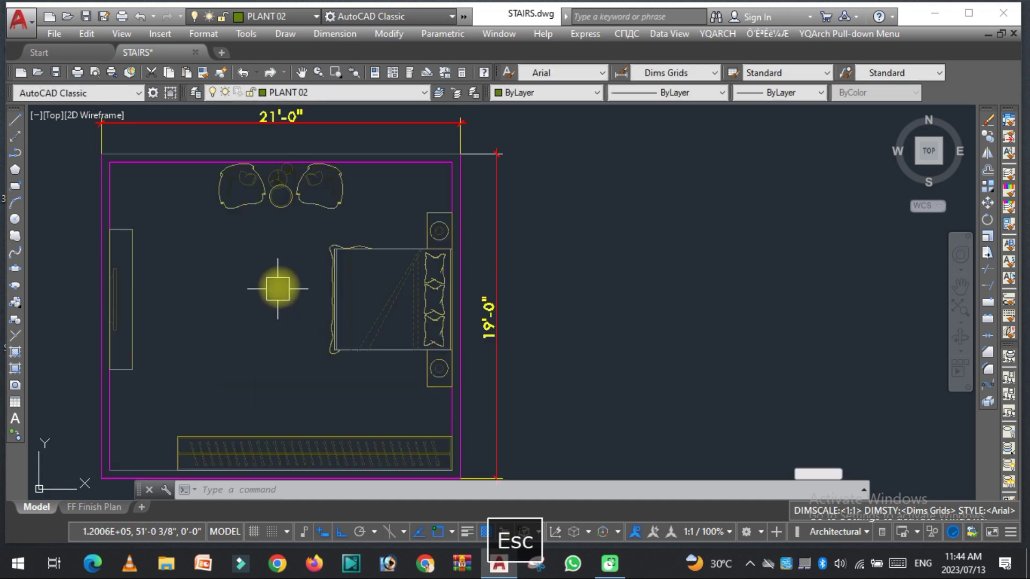
pyautogui.hotkey('ctrl', 'z')
pyautogui.press('Escape')
# Run the furniture arrangement command with the Bedroom layout and define its area from opposite corners of the inner wall outline
pyautogui.write('j')
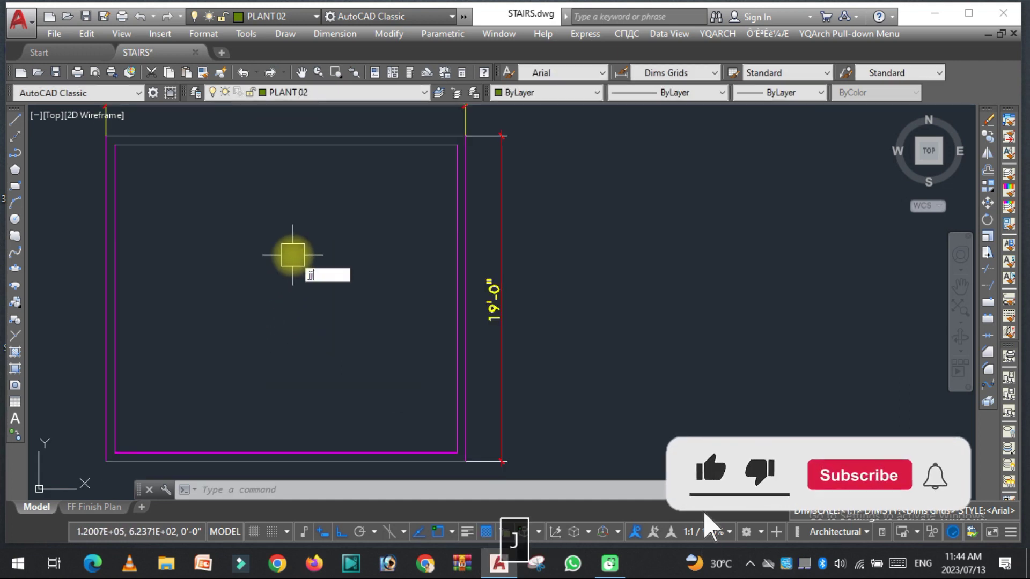
pyautogui.press('space')
pyautogui.click(646, 209)
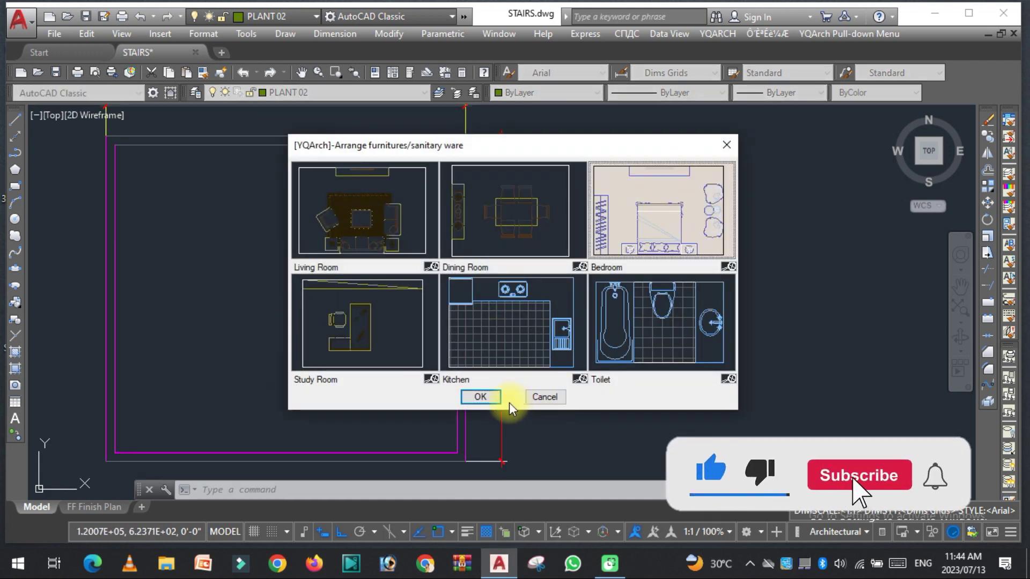
pyautogui.click(480, 397)
pyautogui.click(115, 144)
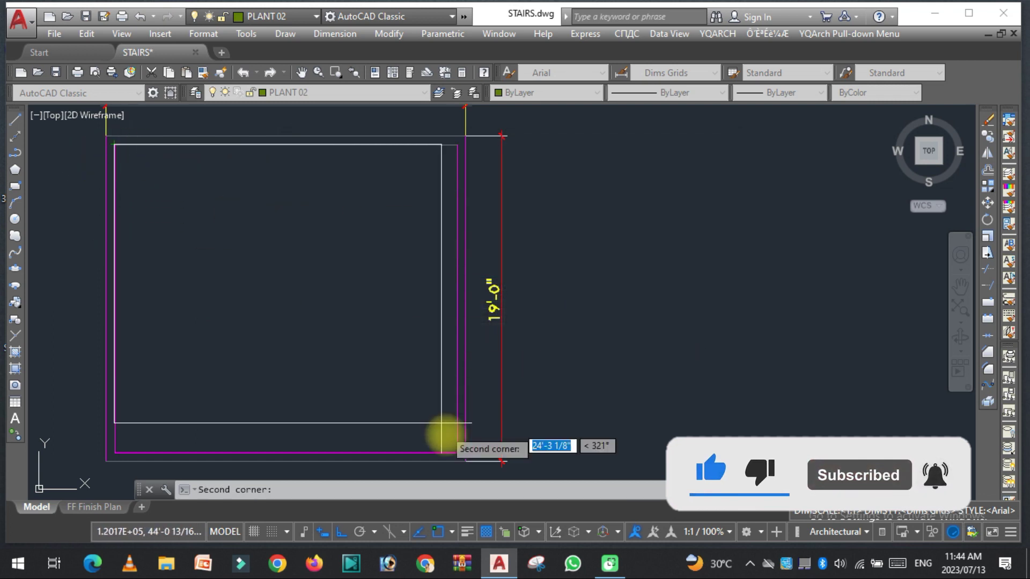
pyautogui.click(456, 453)
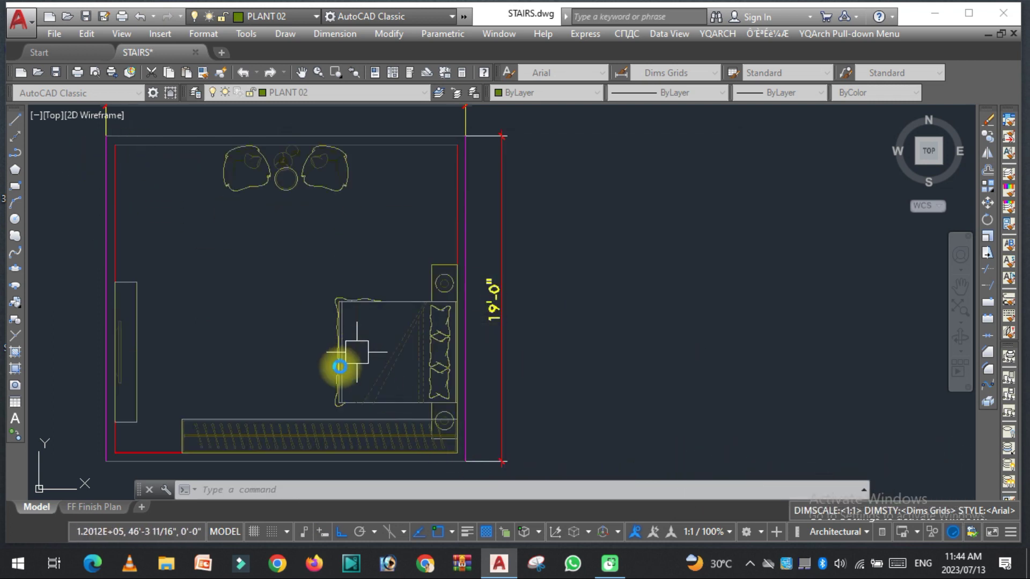
# Turn the bedroom preview so the bed stands against the lower wall and cycle through the bed styles to a plain bed with rounded corners
pyautogui.click(338, 365)
pyautogui.click(323, 279)
pyautogui.click(324, 300)
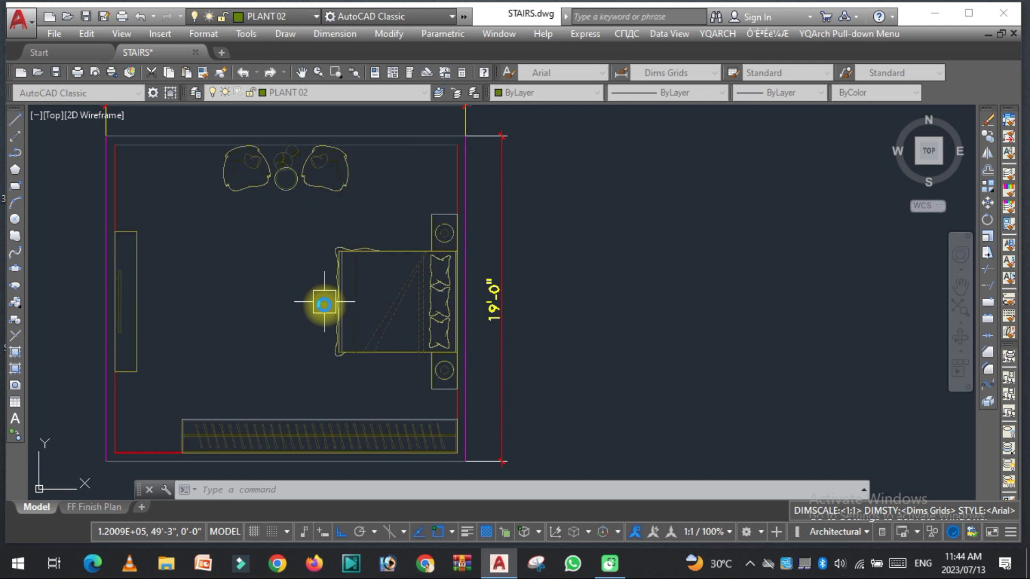
pyautogui.click(275, 306)
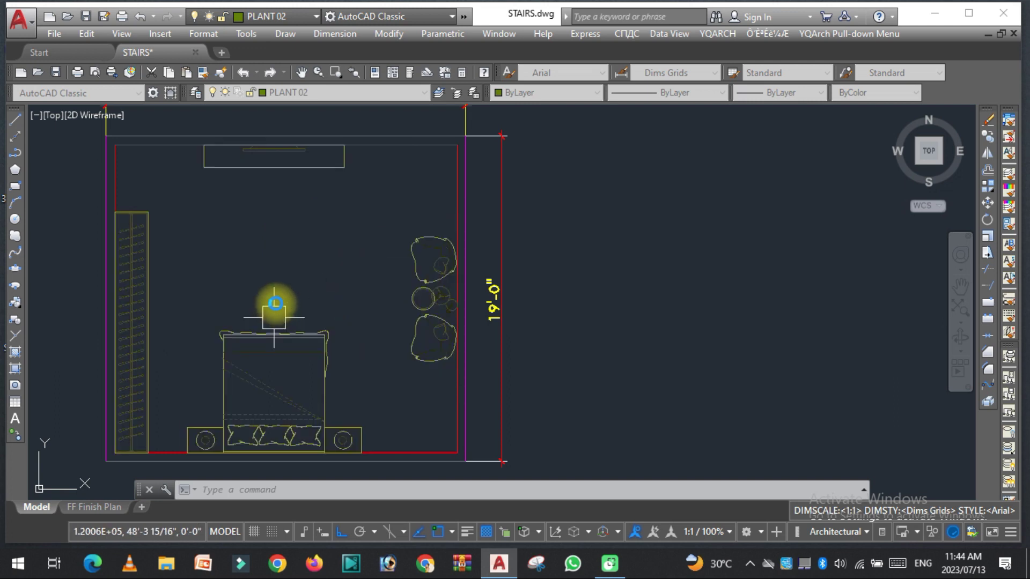
pyautogui.press('b')
pyautogui.press('b')
pyautogui.press('b')
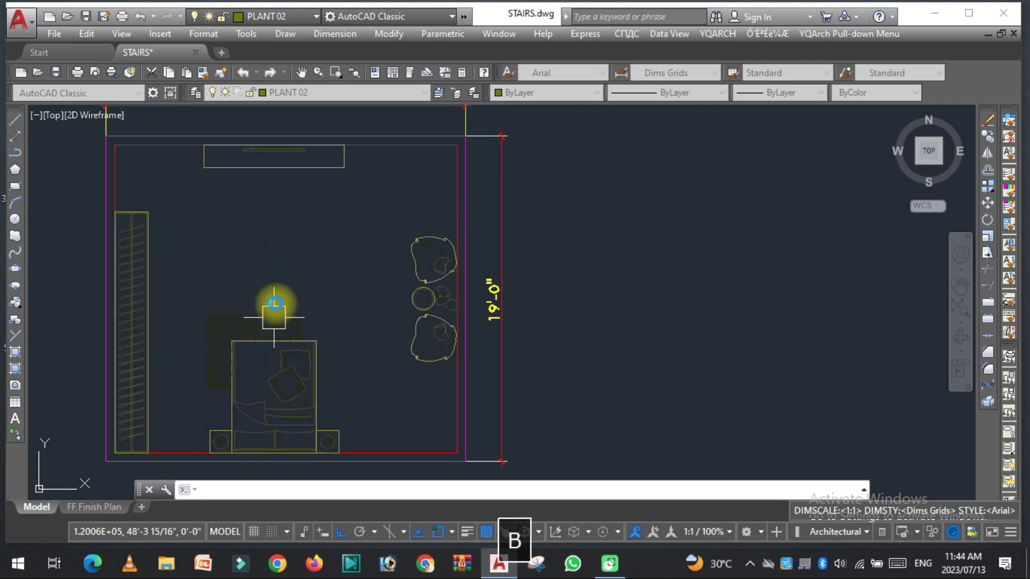
pyautogui.click(276, 303)
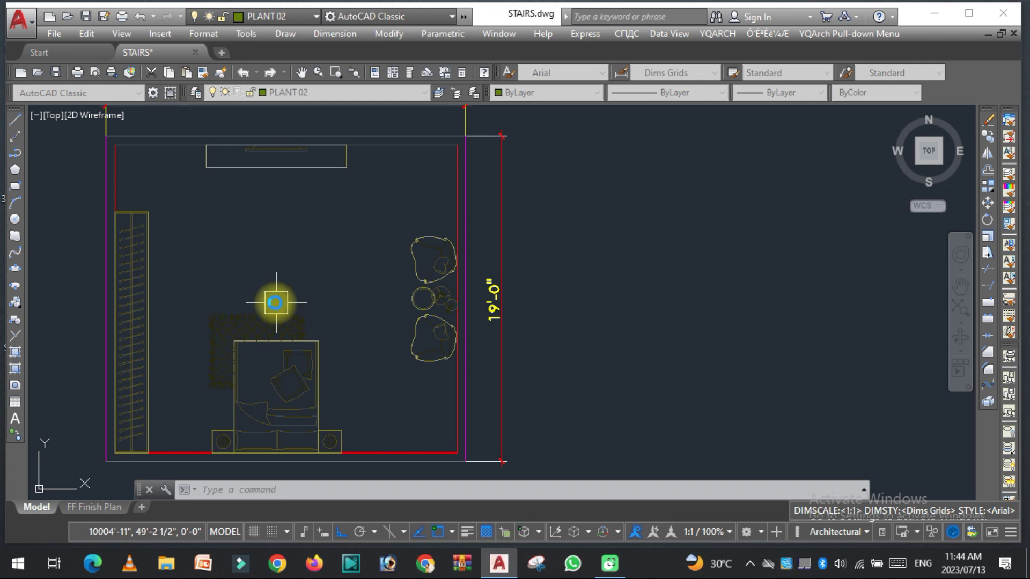
pyautogui.click(275, 305)
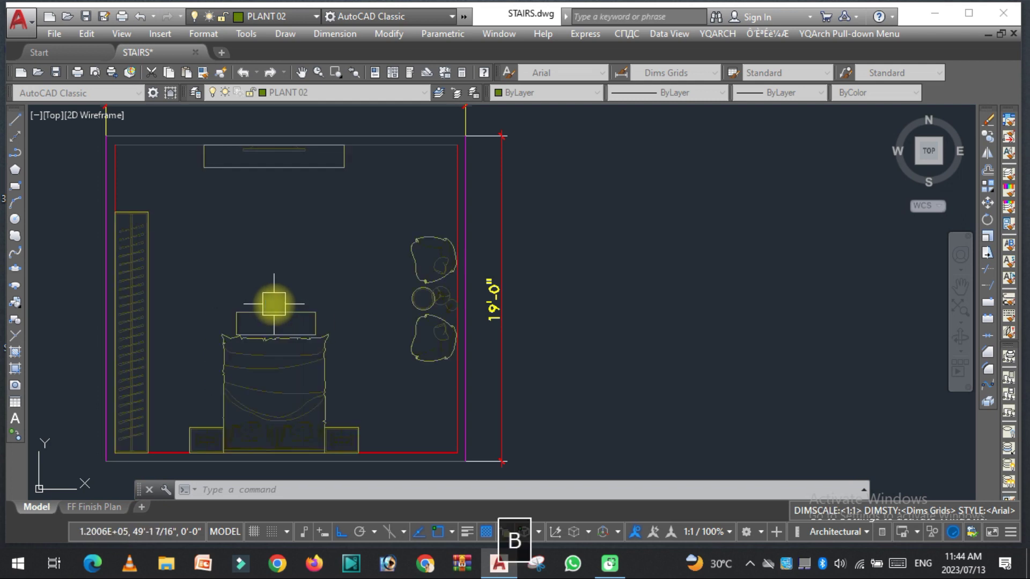
pyautogui.press('b')
# Cycle through the lounge chair and side table styles in the bedroom preview back to the curved armchairs with the round table
pyautogui.press('c')
pyautogui.press('c')
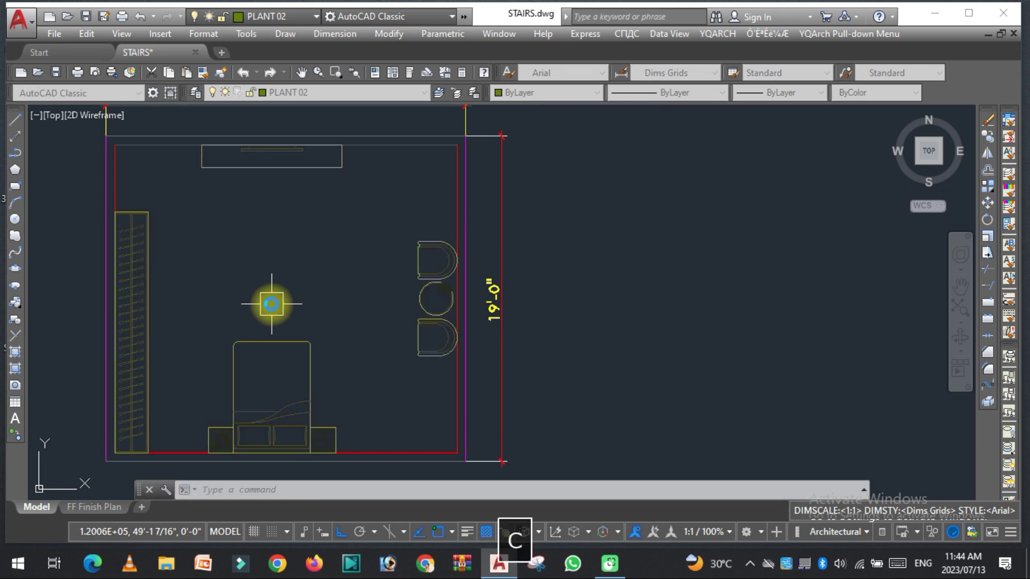
pyautogui.press('c')
pyautogui.click(281, 317)
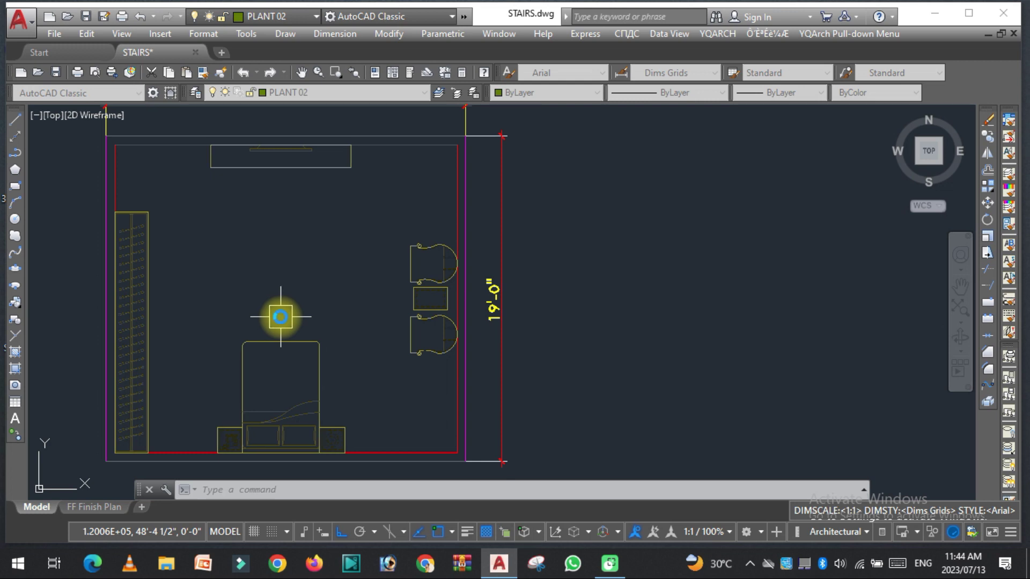
pyautogui.click(280, 317)
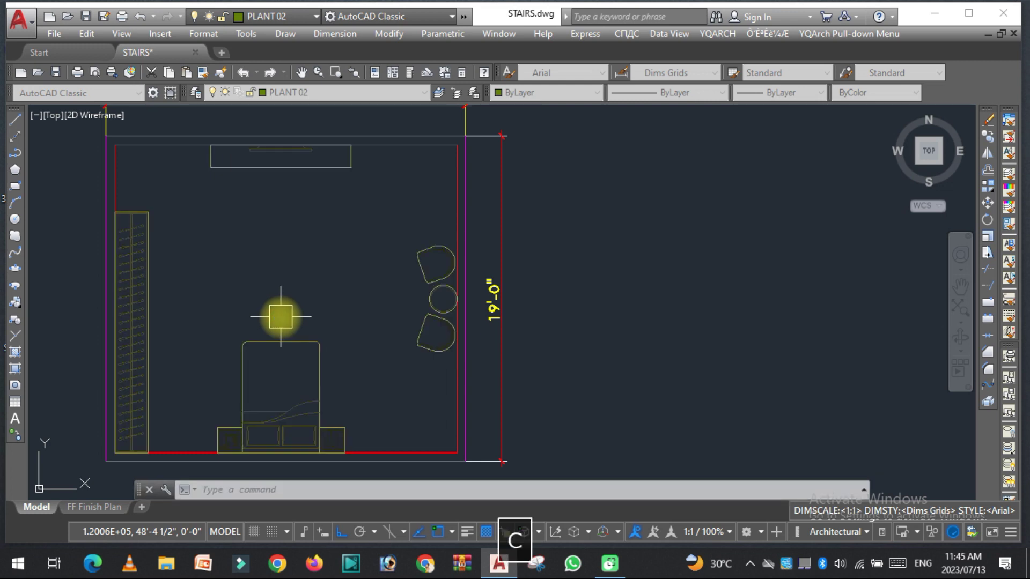
pyautogui.click(280, 317)
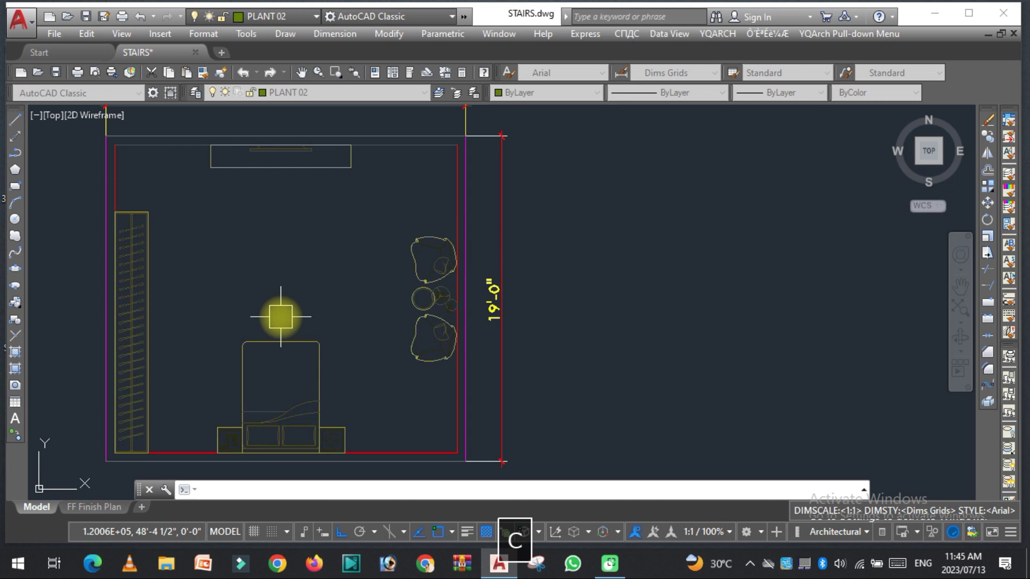
pyautogui.click(280, 316)
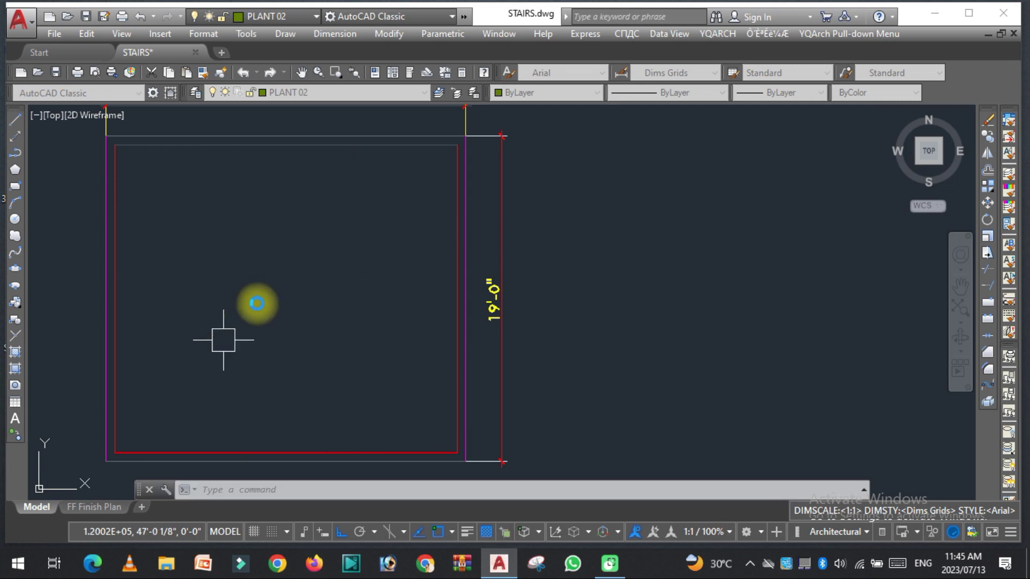
# Cycle the wardrobe and TV cabinet variants and place the bedroom with the bed on the lower wall and the wardrobe on the left wall
pyautogui.press('w')
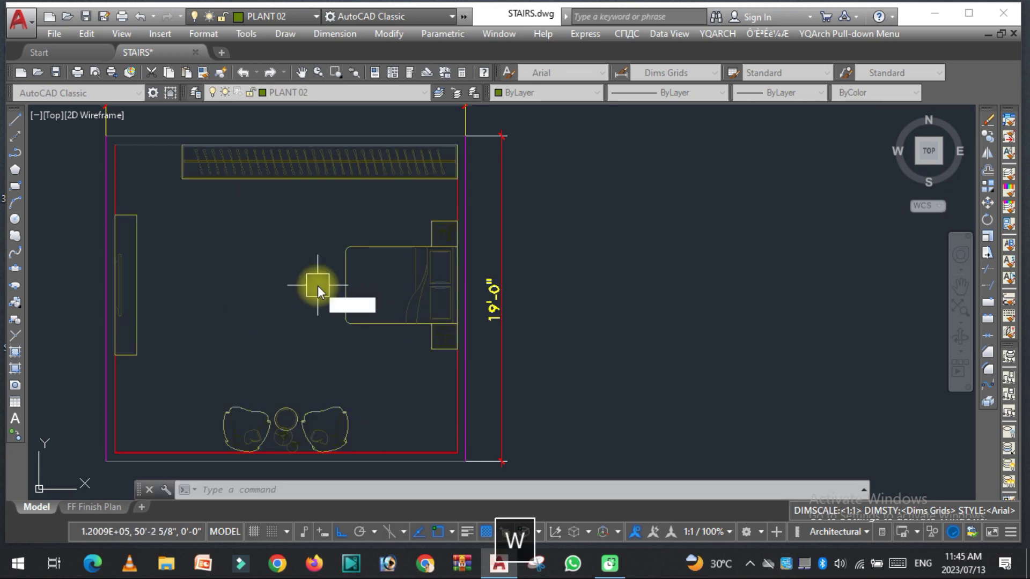
pyautogui.press('w')
pyautogui.hotkey('ctrl', 'z')
pyautogui.hotkey('ctrl', 'z')
pyautogui.hotkey('ctrl', 'z')
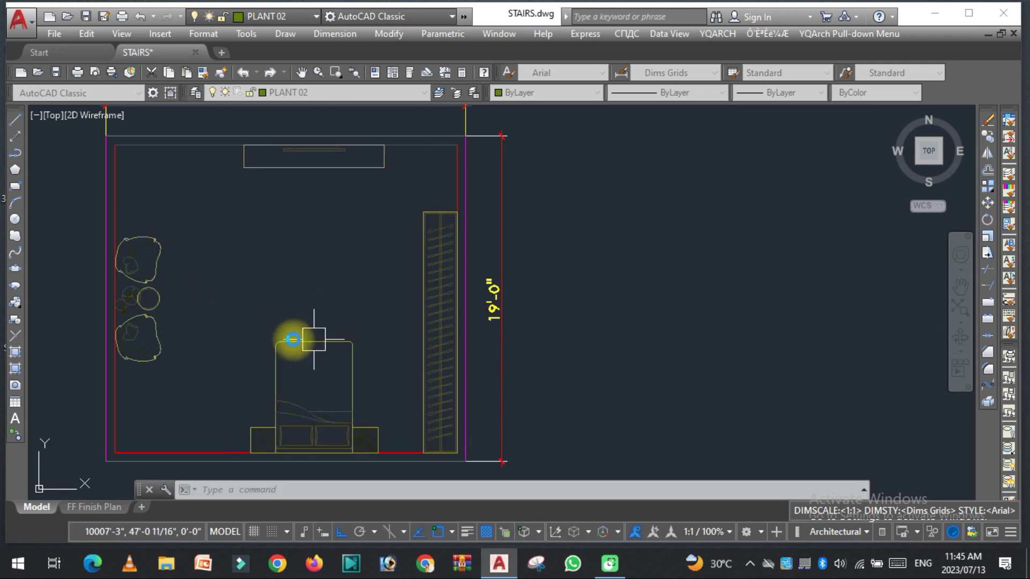
pyautogui.hotkey('ctrl', 'z')
pyautogui.hotkey('ctrl', 'z')
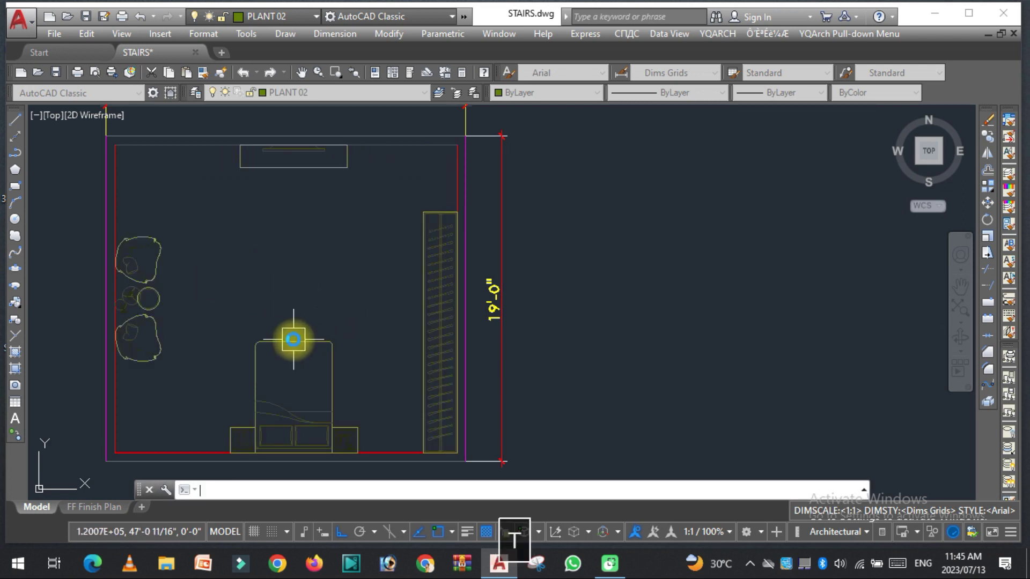
pyautogui.hotkey('ctrl', 'z')
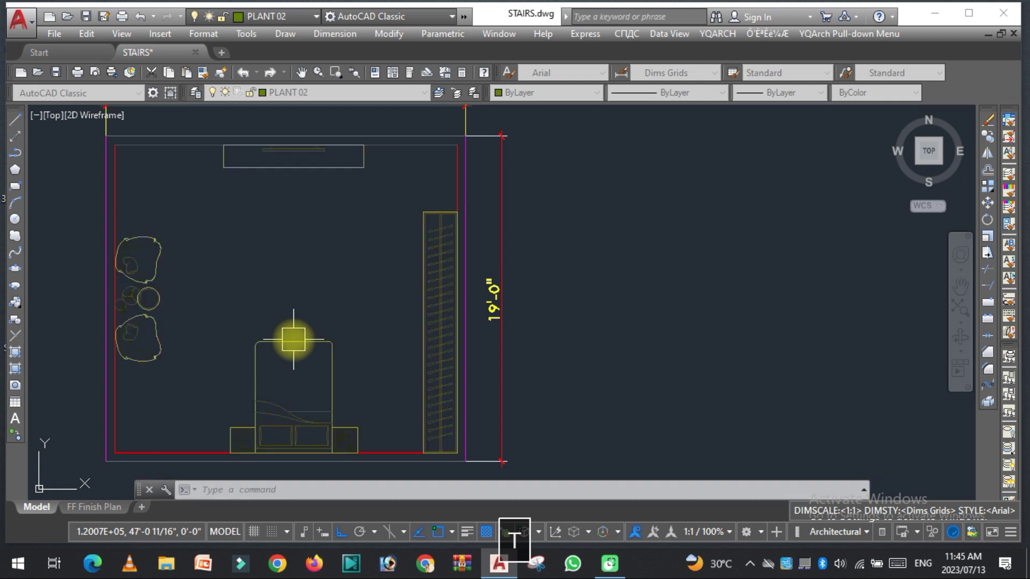
pyautogui.hotkey('ctrl', 'z')
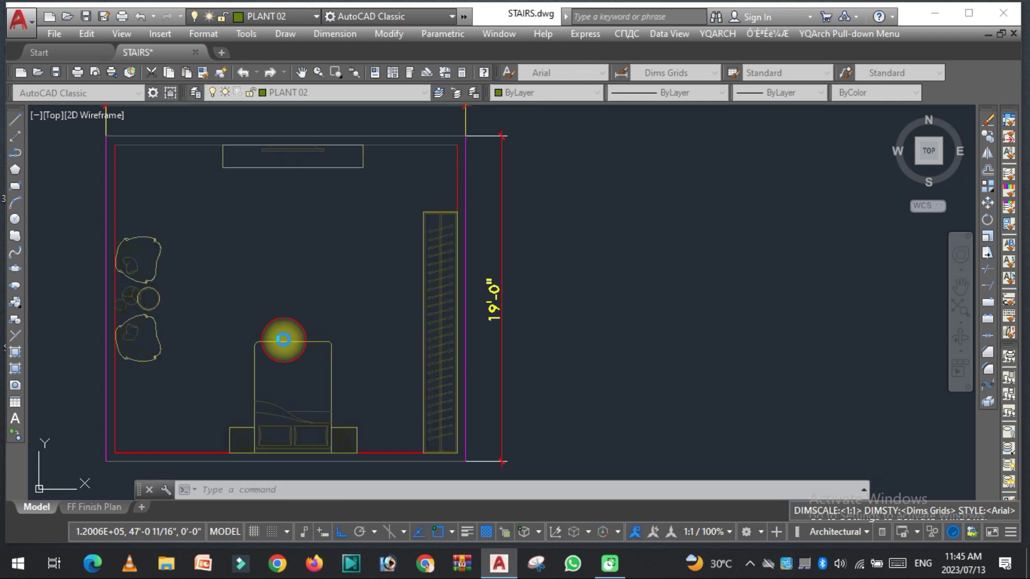
pyautogui.press('space')
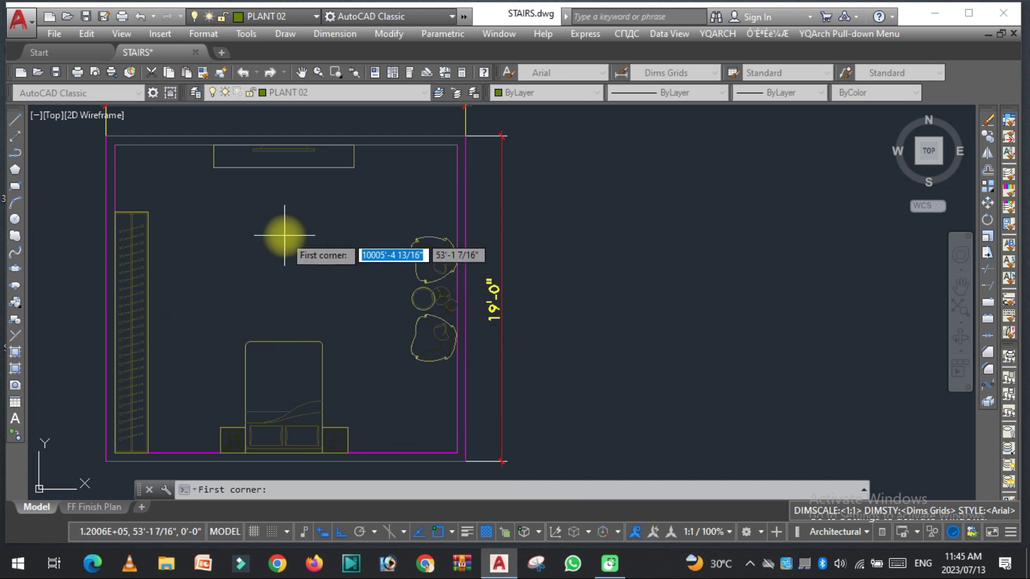
# End the arrangement command and erase the bed with its nightstands and the wardrobe from the room
pyautogui.scroll(-2, 284, 236)
pyautogui.press('Escape')
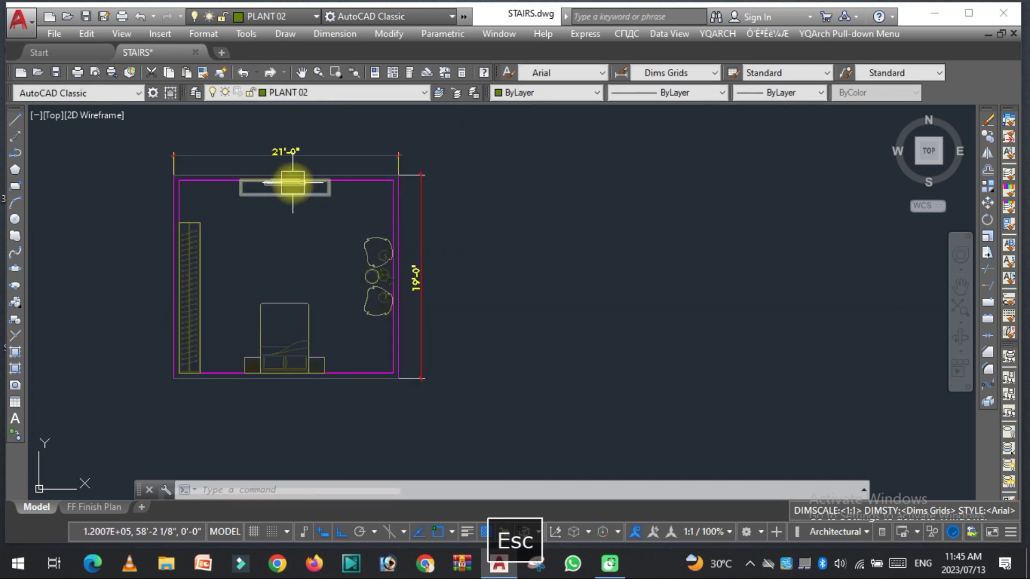
pyautogui.write('e')
pyautogui.press('space')
pyautogui.click(328, 248)
pyautogui.click(204, 362)
pyautogui.press('space')
pyautogui.scroll(2, 267, 282)
pyautogui.click(239, 172)
pyautogui.click(127, 273)
pyautogui.press('space')
# Erase the TV cabinet on the upper wall and the lounge chairs with their side table
pyautogui.press('space')
pyautogui.click(415, 173)
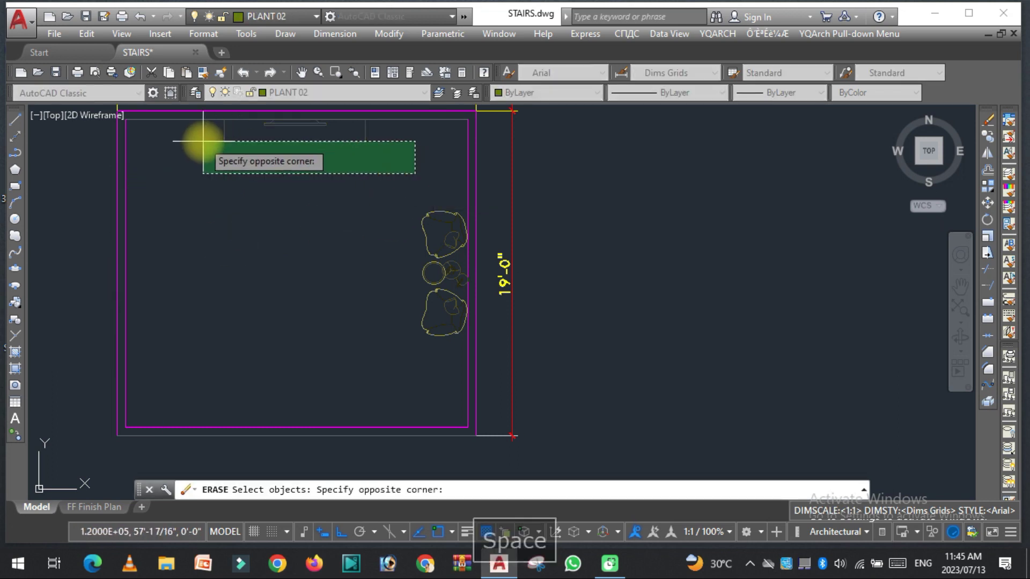
pyautogui.click(204, 141)
pyautogui.press('space')
pyautogui.click(441, 200)
pyautogui.click(409, 249)
pyautogui.press('Delete')
pyautogui.press('Escape')
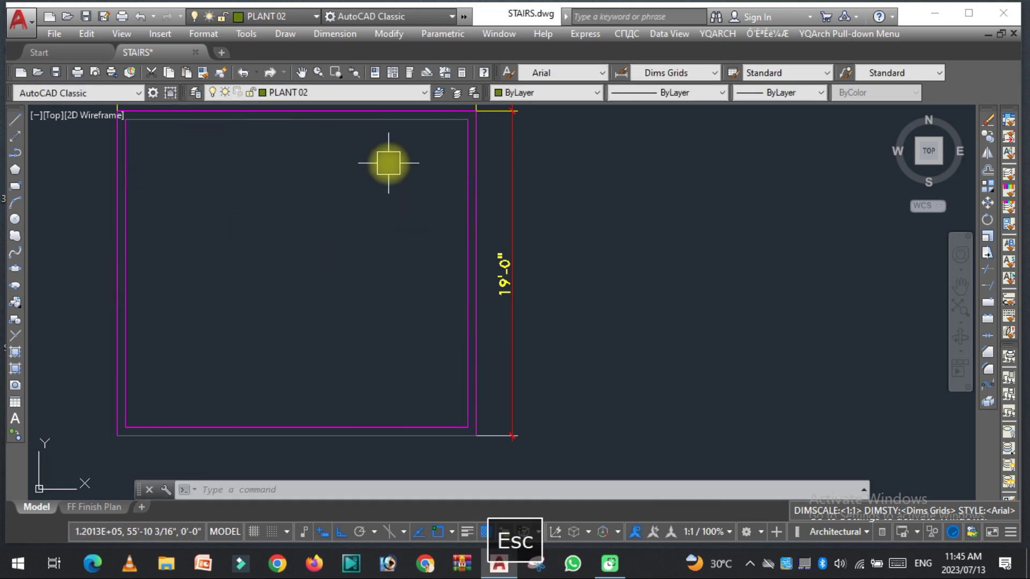
pyautogui.press('space')
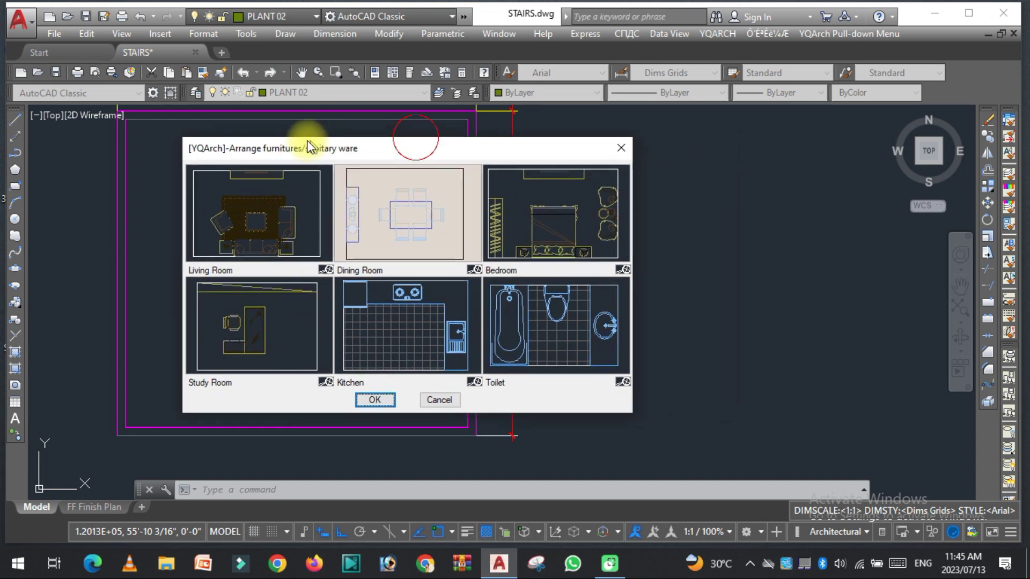
pyautogui.click(238, 346)
pyautogui.click(350, 397)
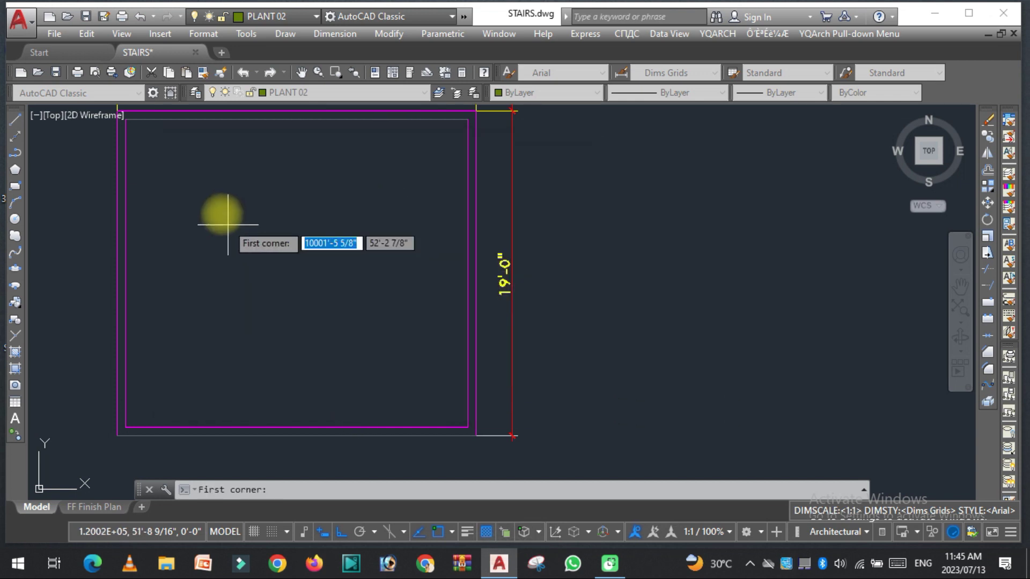
pyautogui.click(126, 120)
pyautogui.click(464, 427)
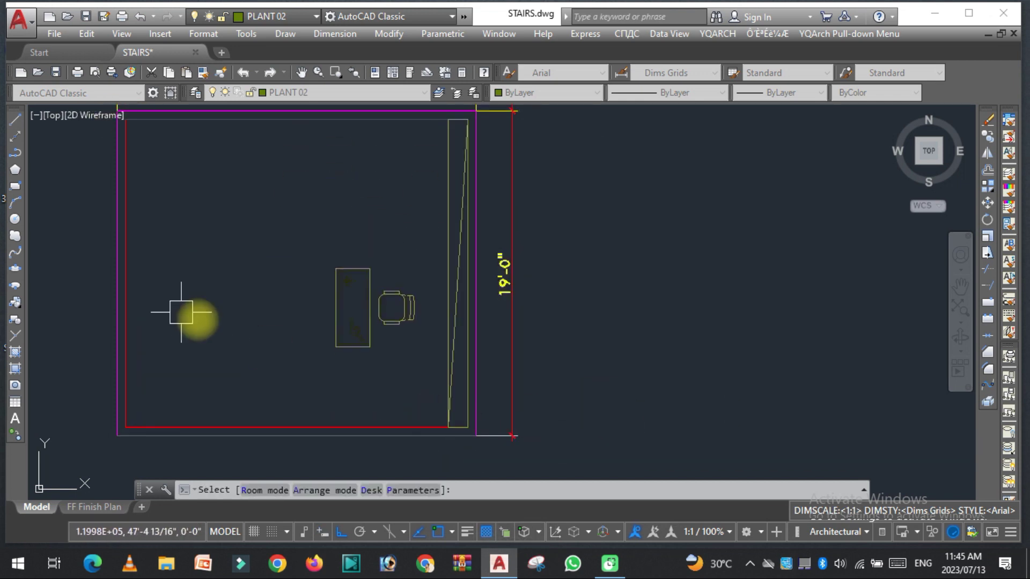
pyautogui.press('Escape')
# Arrange furniture with the Study Room layout between opposite corners of the inner wall outline, with the bookcase along the left wall
pyautogui.press('space')
pyautogui.click(359, 320)
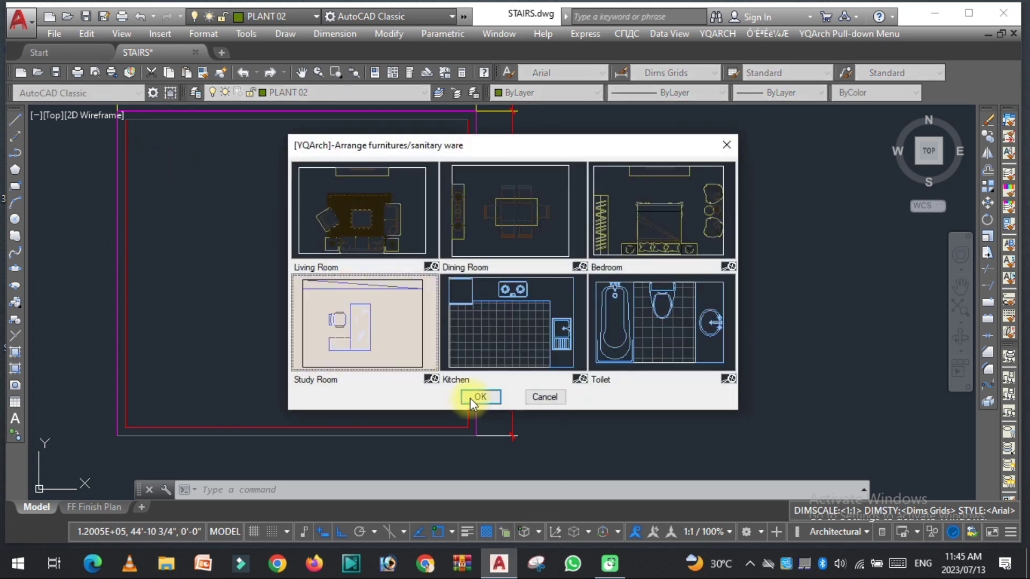
pyautogui.click(470, 397)
pyautogui.scroll(-2, 193, 204)
pyautogui.click(126, 120)
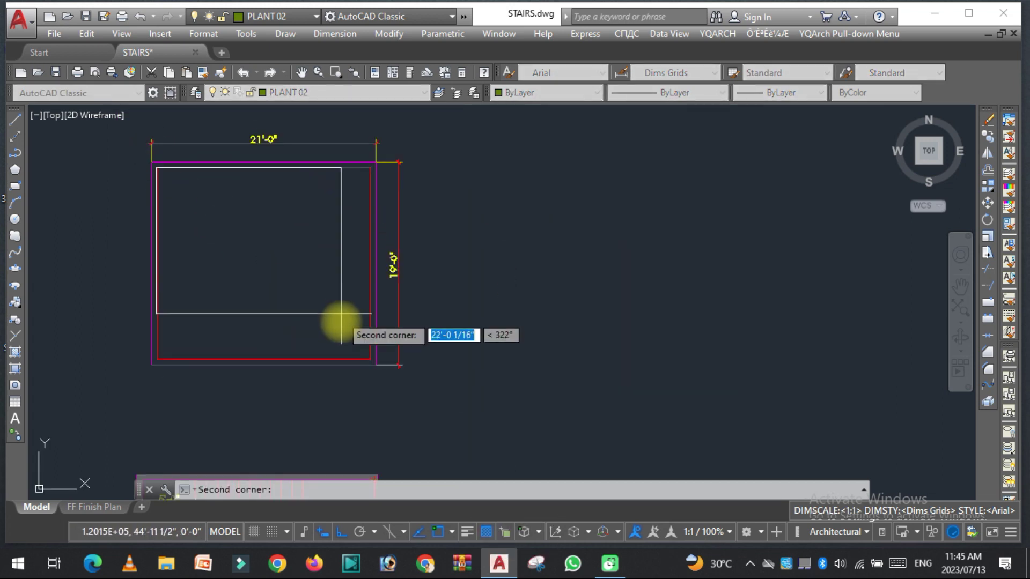
pyautogui.click(370, 360)
pyautogui.scroll(2, 257, 248)
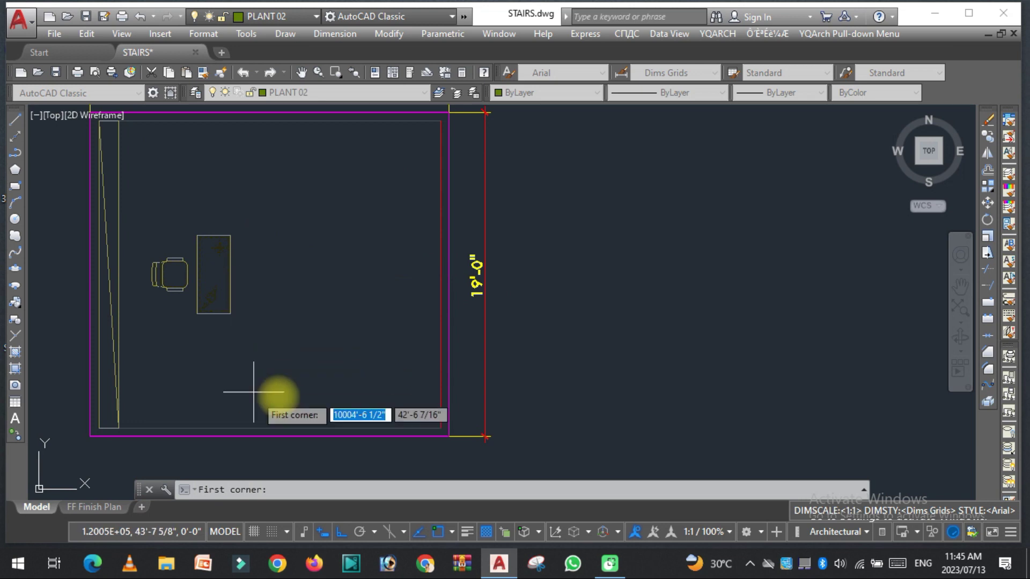
pyautogui.write('tt')
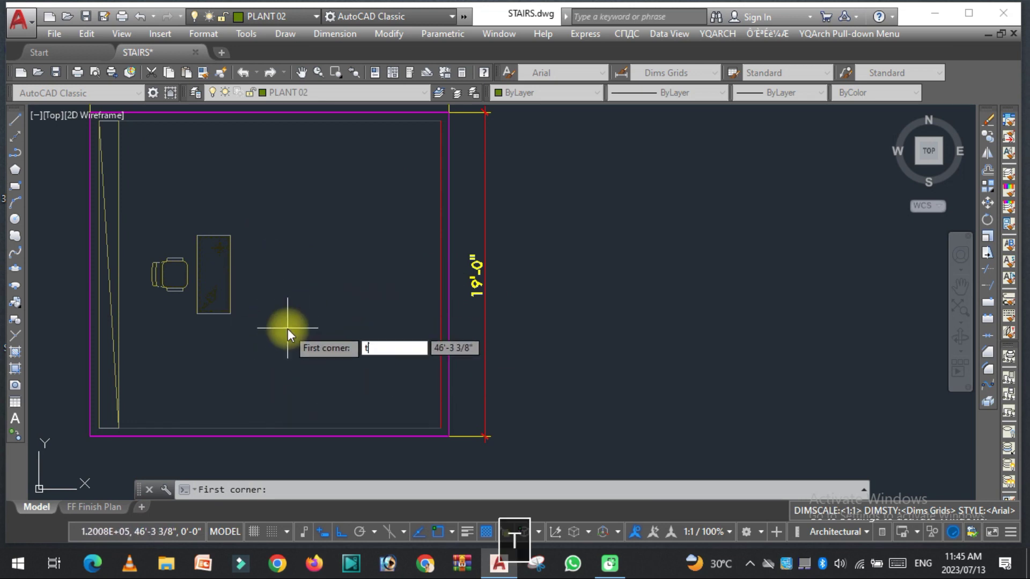
pyautogui.press('Escape')
# Erase the study room's desk, chair and bookcase from the room
pyautogui.scroll(-4, 268, 301)
pyautogui.scroll(4, 280, 294)
pyautogui.scroll(-2, 267, 281)
pyautogui.write('e')
pyautogui.press('space')
pyautogui.click(315, 248)
pyautogui.click(195, 345)
pyautogui.press('space')
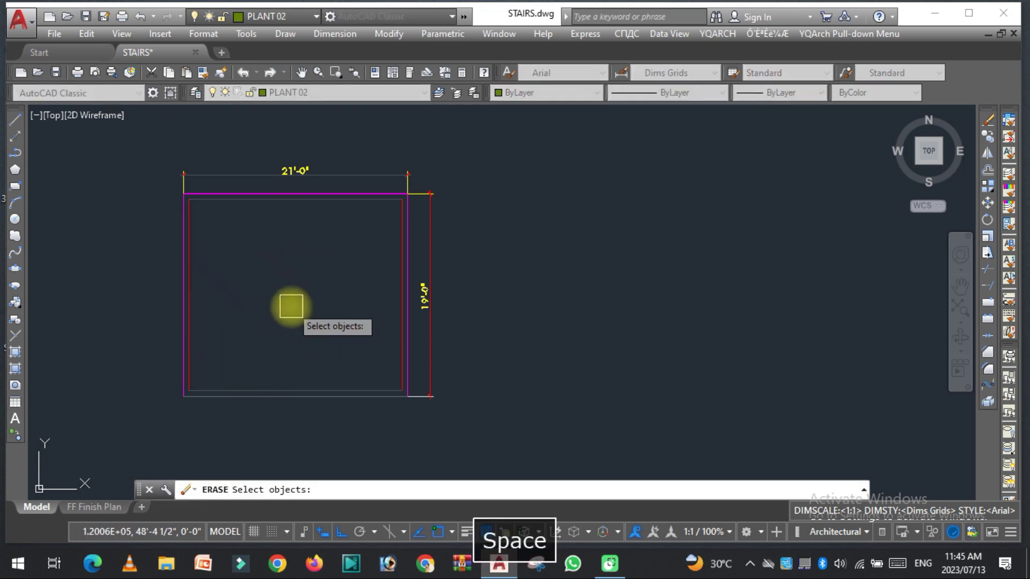
pyautogui.press('Escape')
# Arrange furniture with the Kitchen layout between opposite corners of the inner wall outline
pyautogui.press('space')
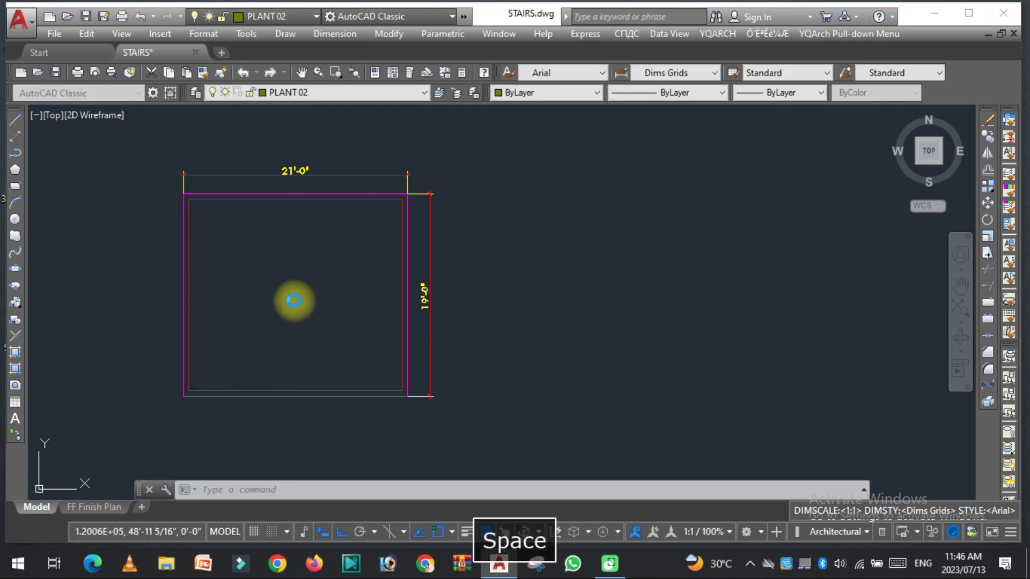
pyautogui.moveTo(412, 148); pyautogui.dragTo(215, 140)
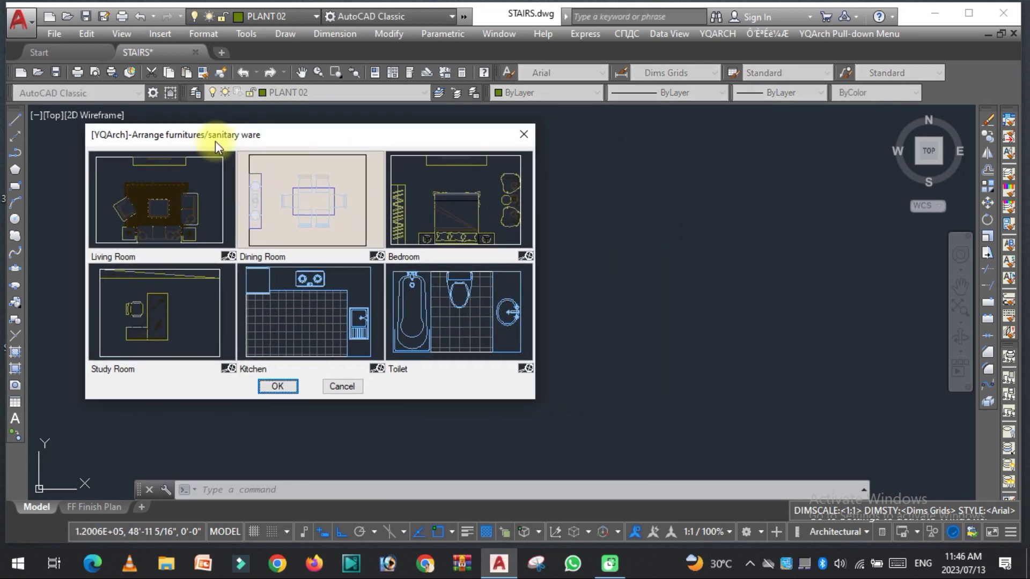
pyautogui.click(272, 356)
pyautogui.click(277, 386)
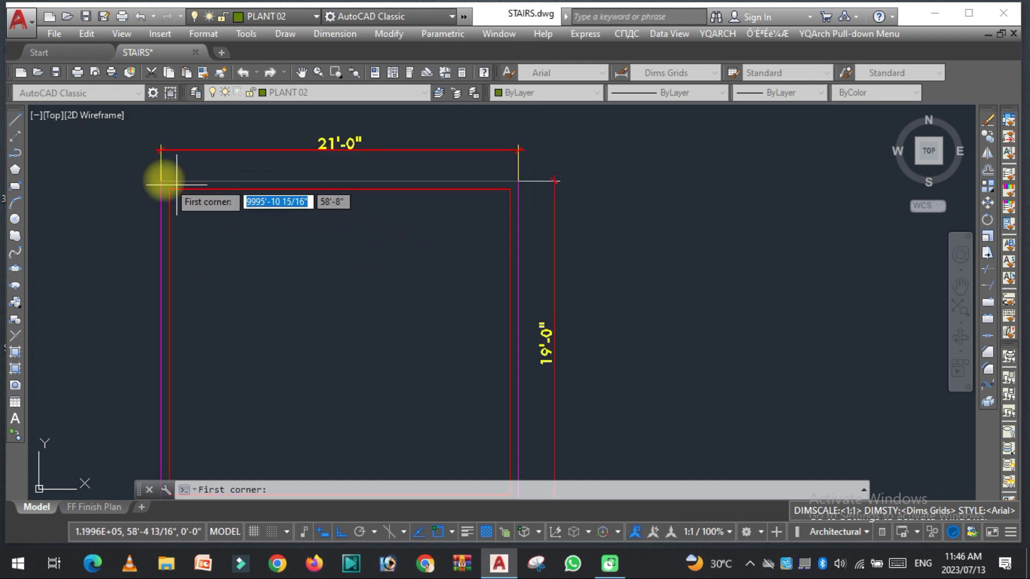
pyautogui.click(176, 185)
pyautogui.scroll(-4, 176, 184)
pyautogui.scroll(2, 300, 300)
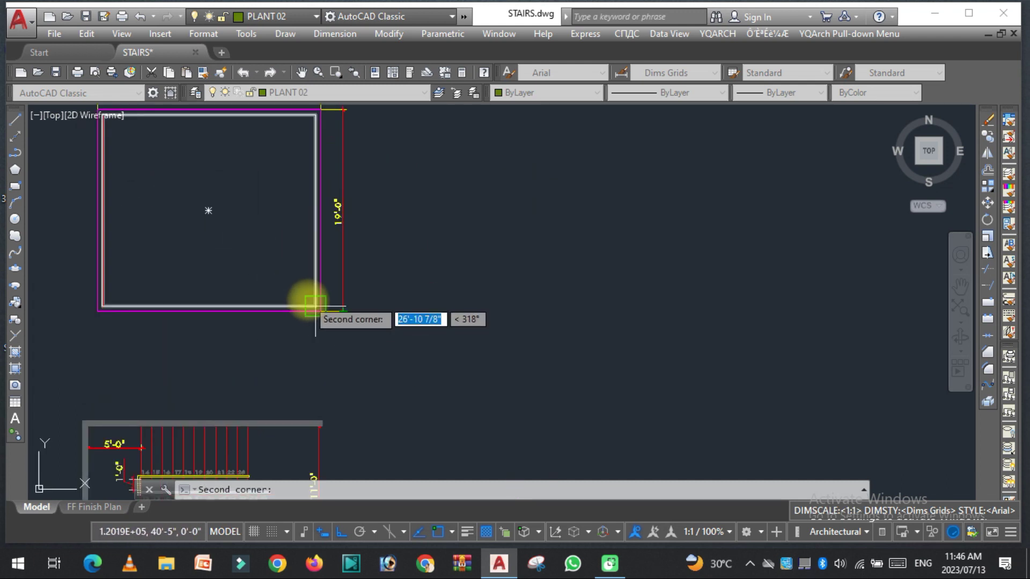
pyautogui.click(315, 306)
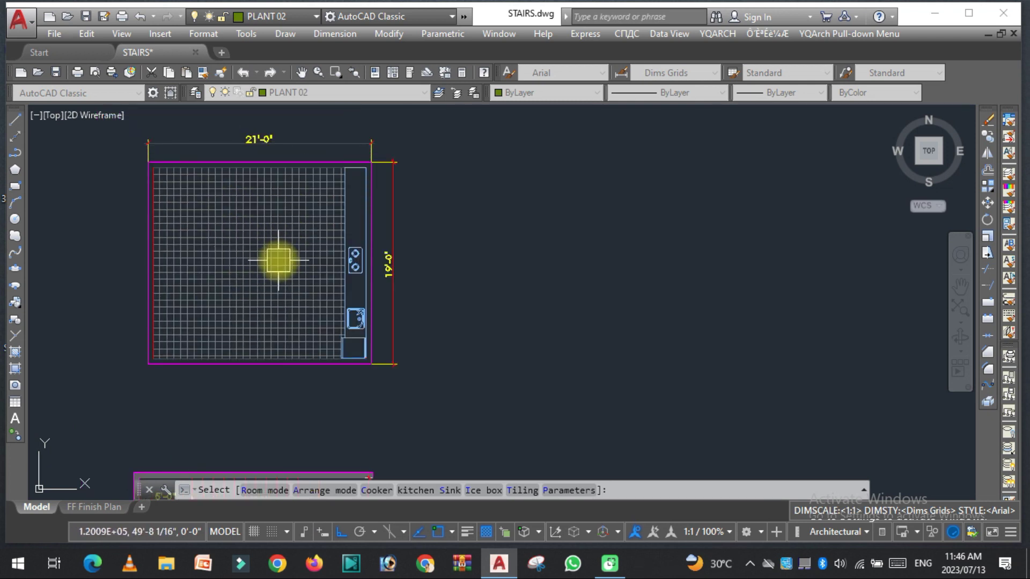
# Cycle the kitchen's arrange mode between L-shaped and single counters, ending on a single straight counter along the lower wall
pyautogui.press('a')
pyautogui.scroll(2, 277, 260)
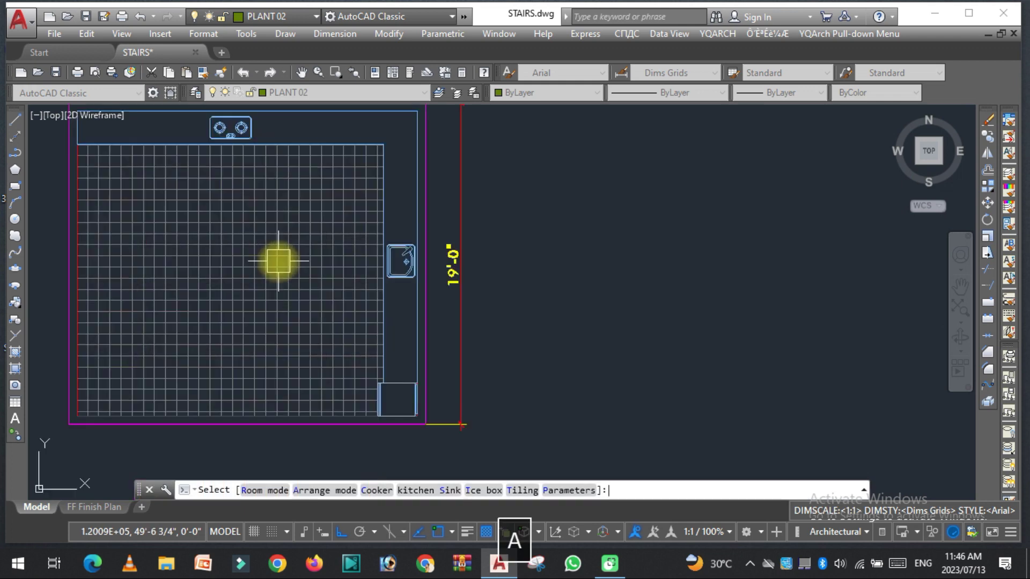
pyautogui.scroll(-2, 265, 335)
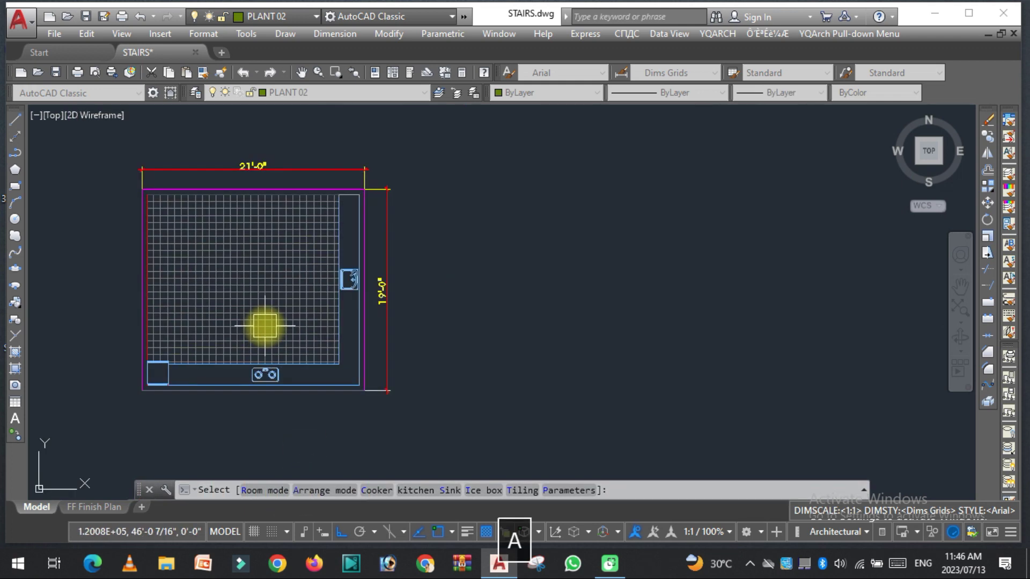
pyautogui.press('a')
pyautogui.press('a')
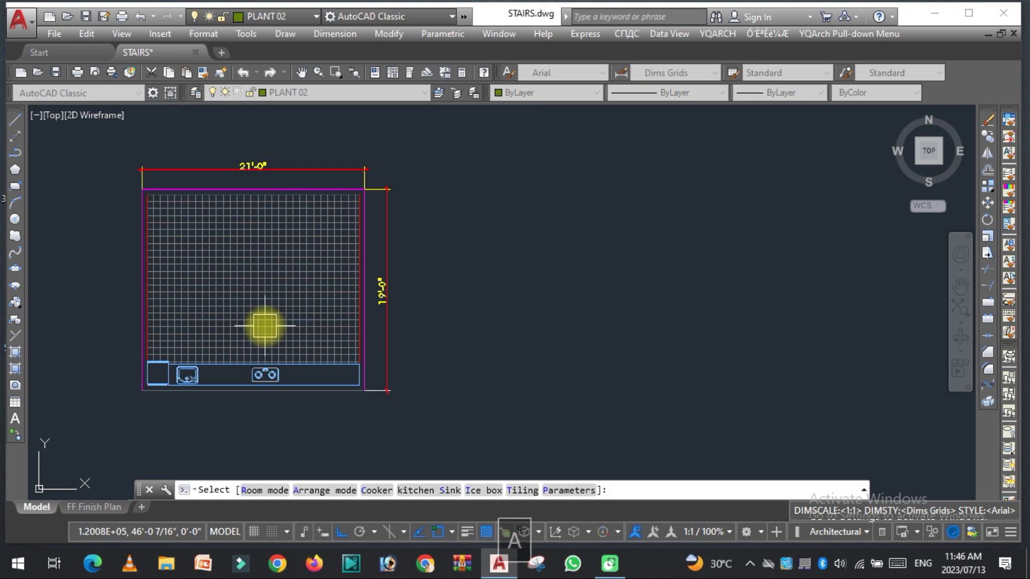
pyautogui.press('a')
pyautogui.press('a')
# Cycle the kitchen's cooker styles to a four-burner cooker
pyautogui.press('c')
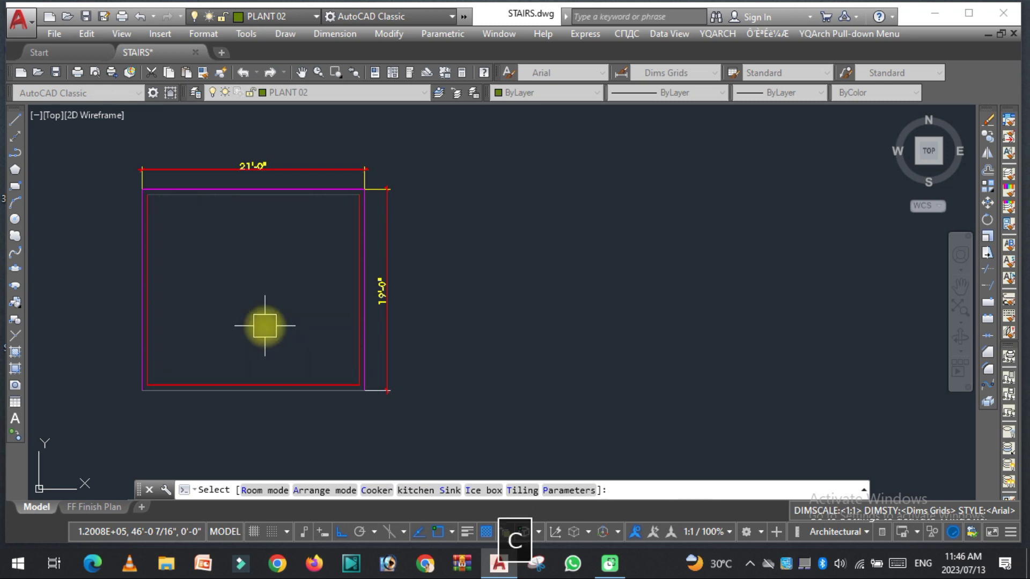
pyautogui.press('c')
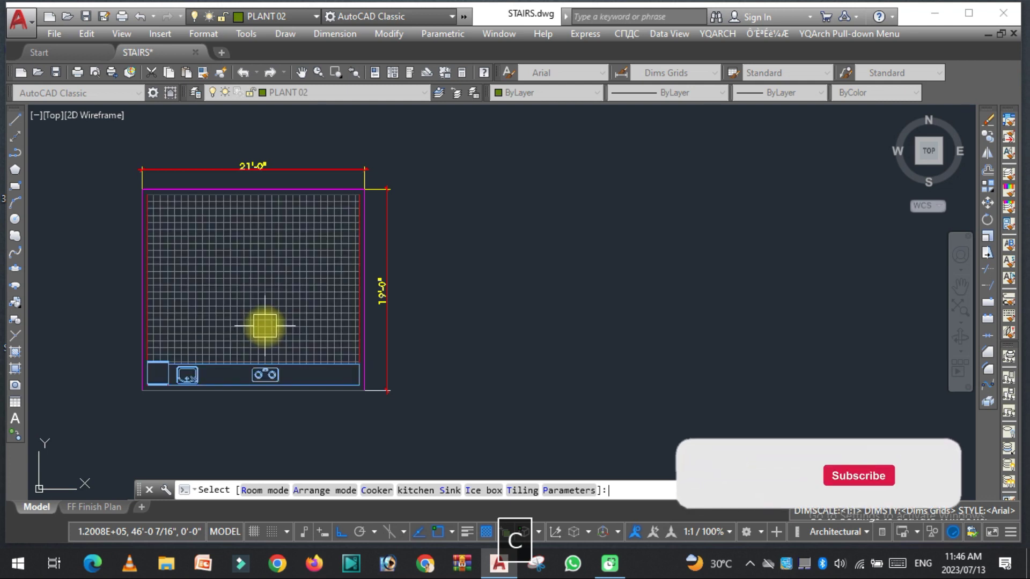
pyautogui.scroll(4, 264, 325)
pyautogui.moveTo(265, 325); pyautogui.dragTo(310, 131, button='middle')
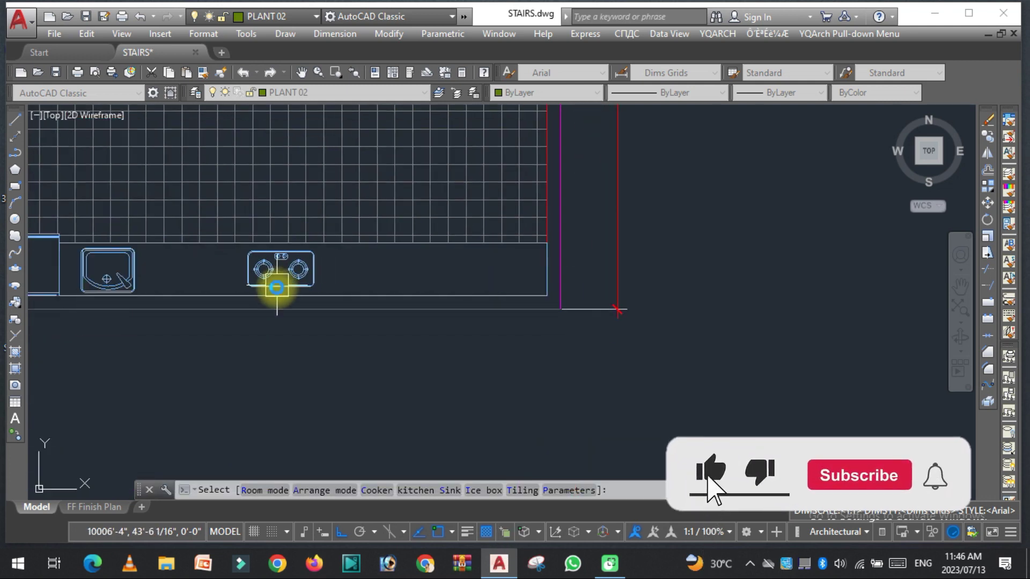
pyautogui.press('c')
pyautogui.press('c')
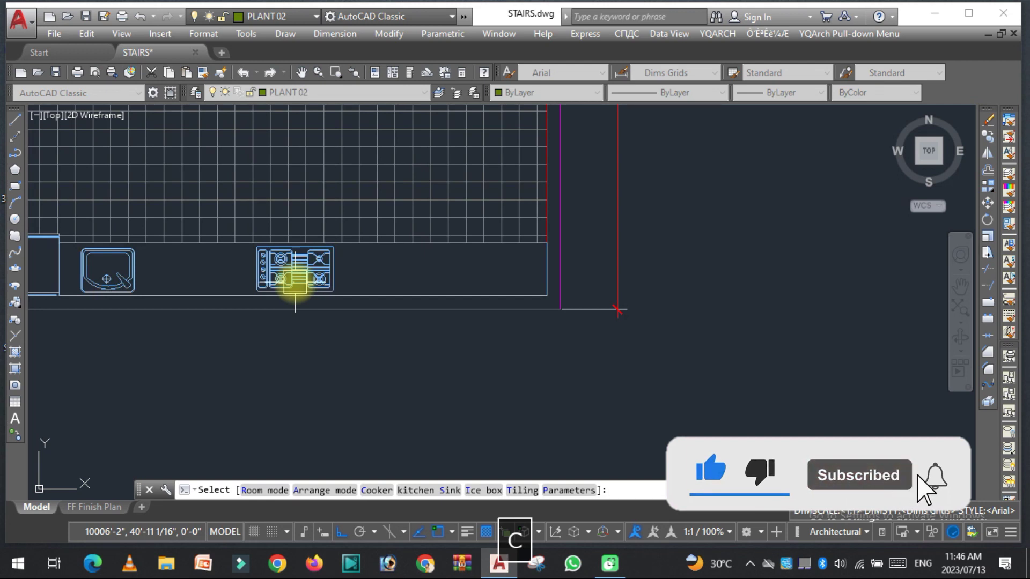
# Cycle through the kitchen sink and ice box styles, and cancel the kitchen arrangement
pyautogui.press('s')
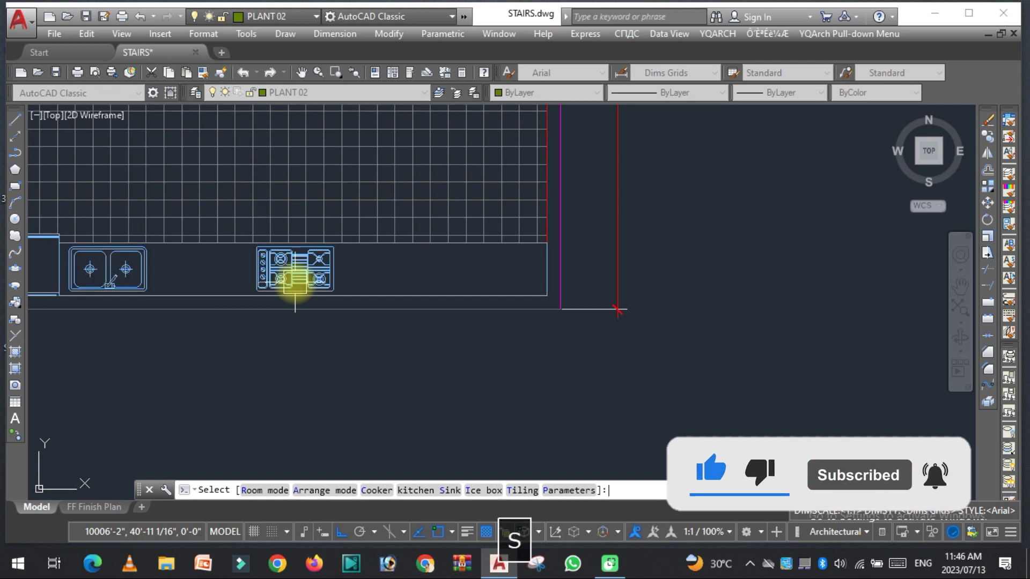
pyautogui.press('s')
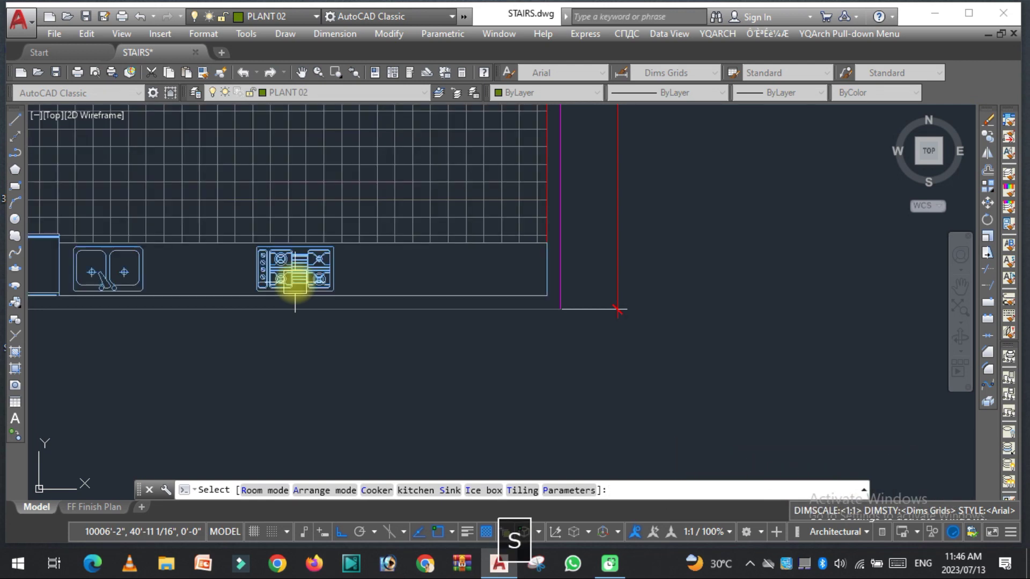
pyautogui.press('i')
pyautogui.scroll(-2, 294, 280)
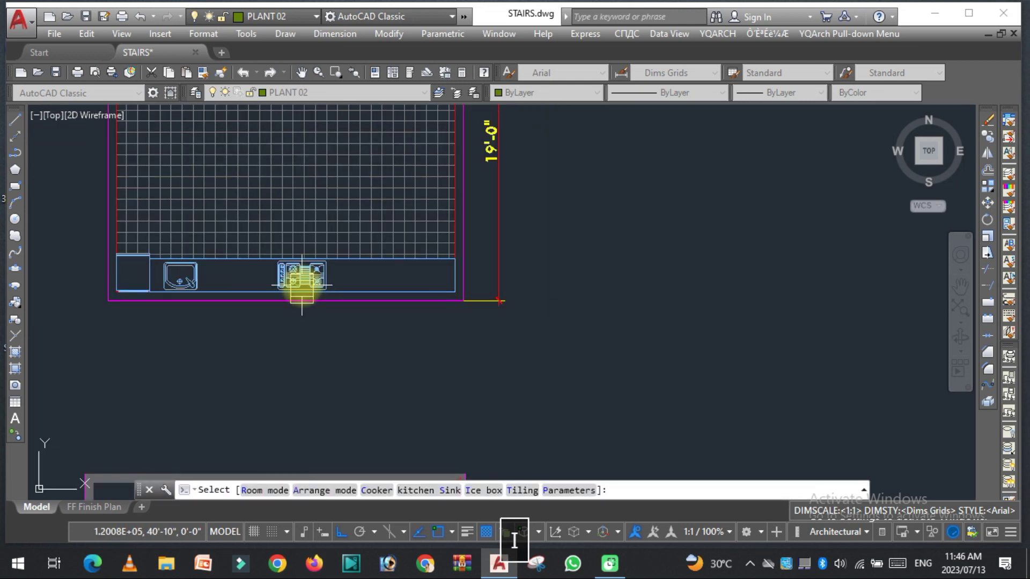
pyautogui.press('Escape')
pyautogui.scroll(-2, 306, 287)
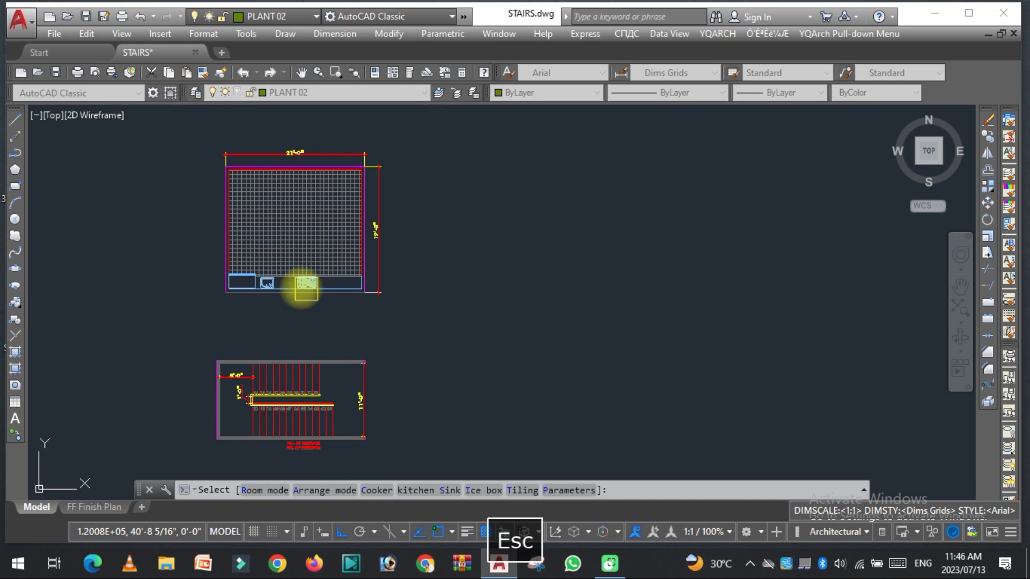
pyautogui.scroll(4, 352, 220)
pyautogui.write('e')
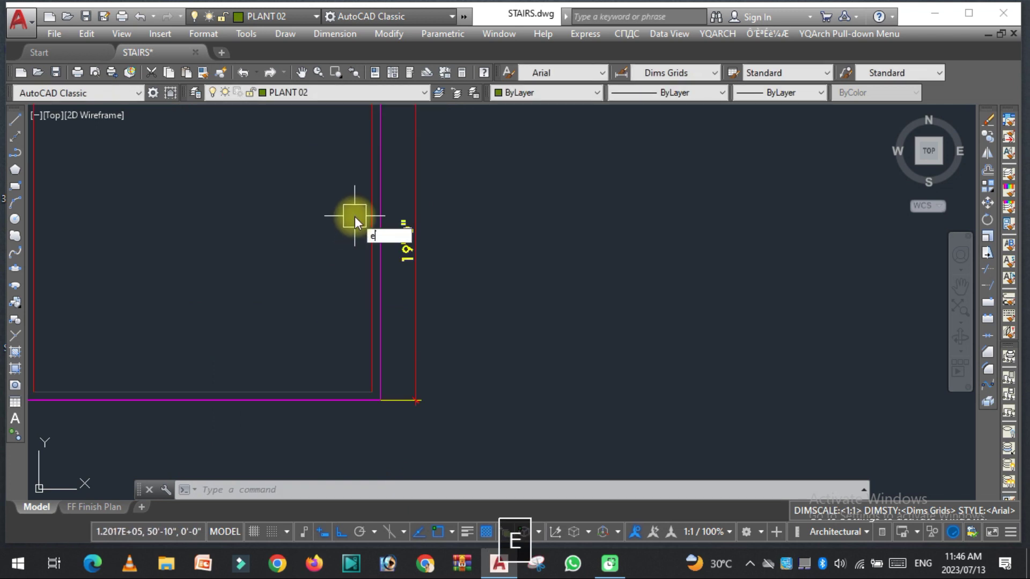
pyautogui.press('space')
pyautogui.press('space')
pyautogui.scroll(-4, 362, 231)
pyautogui.press('Escape')
pyautogui.scroll(2, 362, 256)
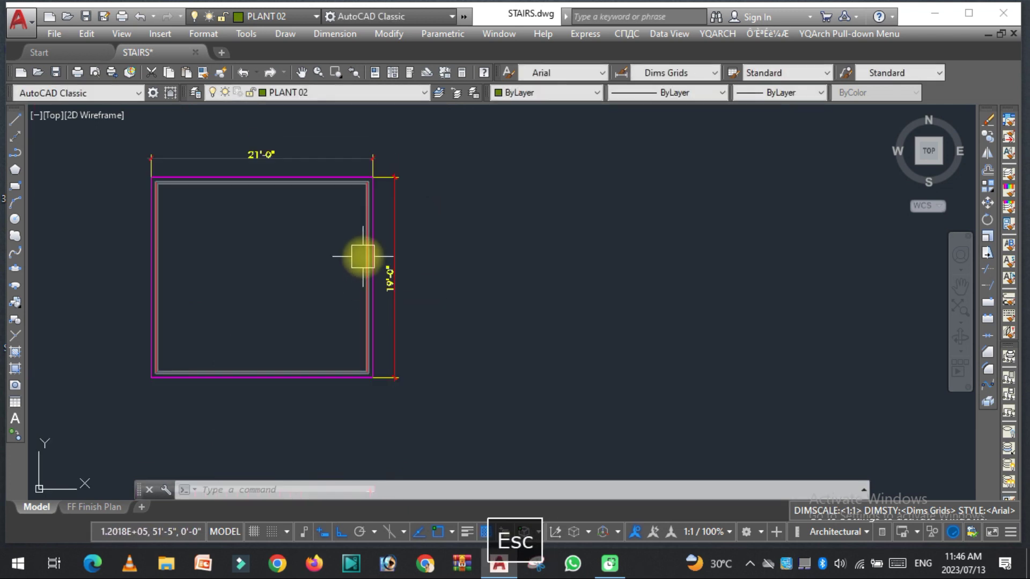
pyautogui.press('space')
pyautogui.press('Escape')
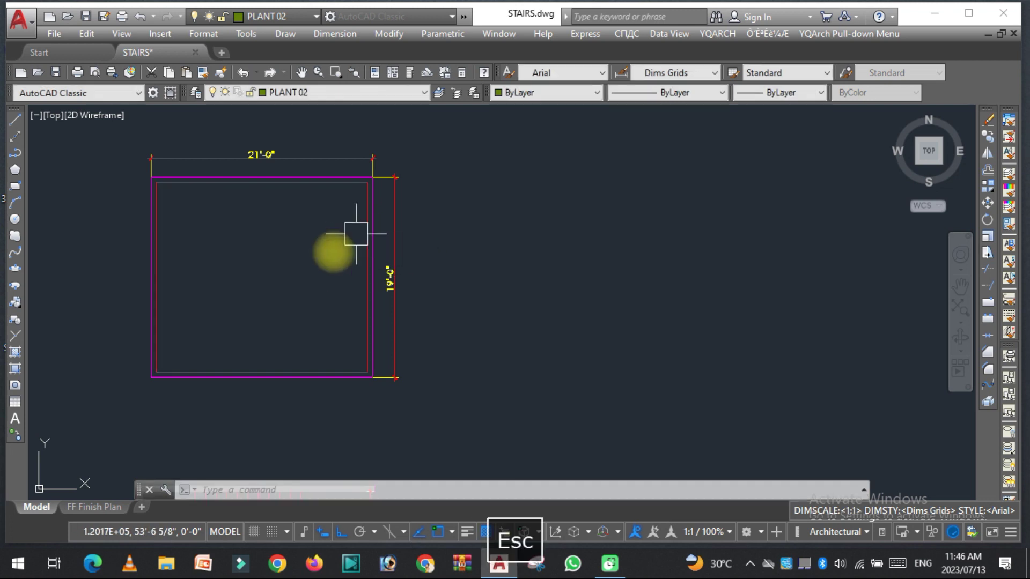
# Arrange sanitary ware with the Toilet layout between opposite corners of the inner wall outline
pyautogui.press('space')
pyautogui.moveTo(410, 155); pyautogui.dragTo(218, 131)
pyautogui.click(416, 322)
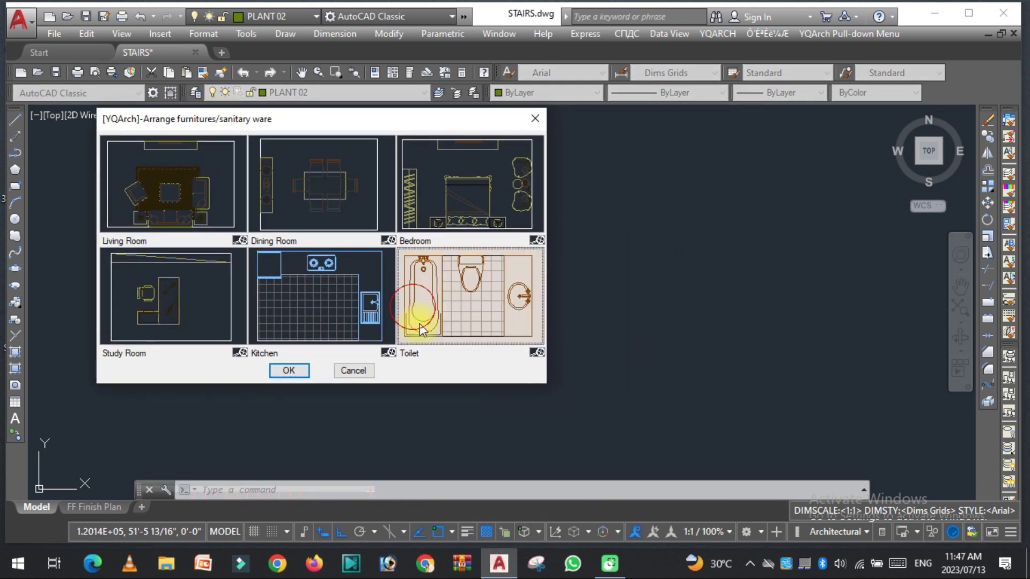
pyautogui.click(295, 372)
pyautogui.click(156, 183)
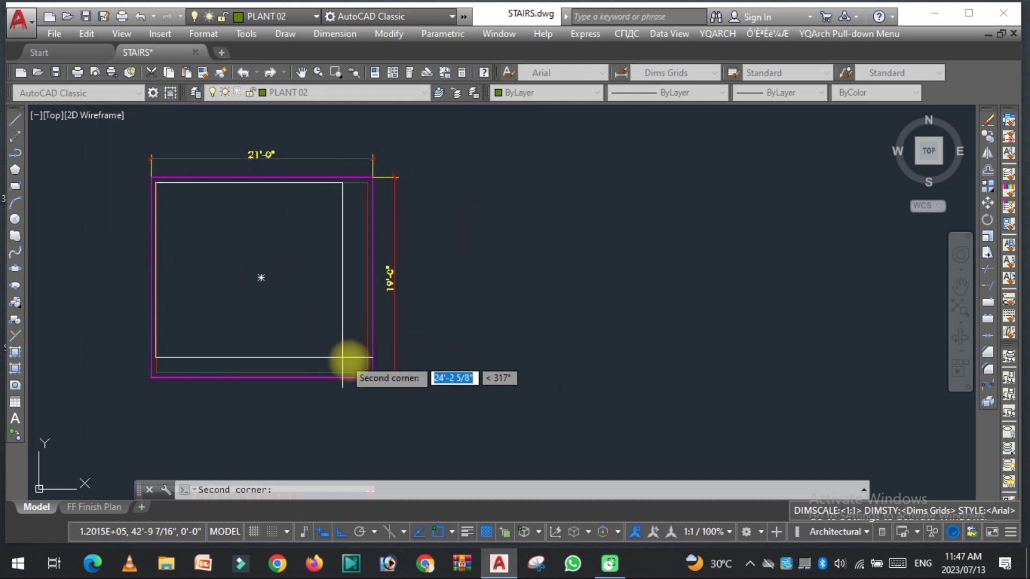
pyautogui.click(361, 369)
pyautogui.scroll(2, 285, 280)
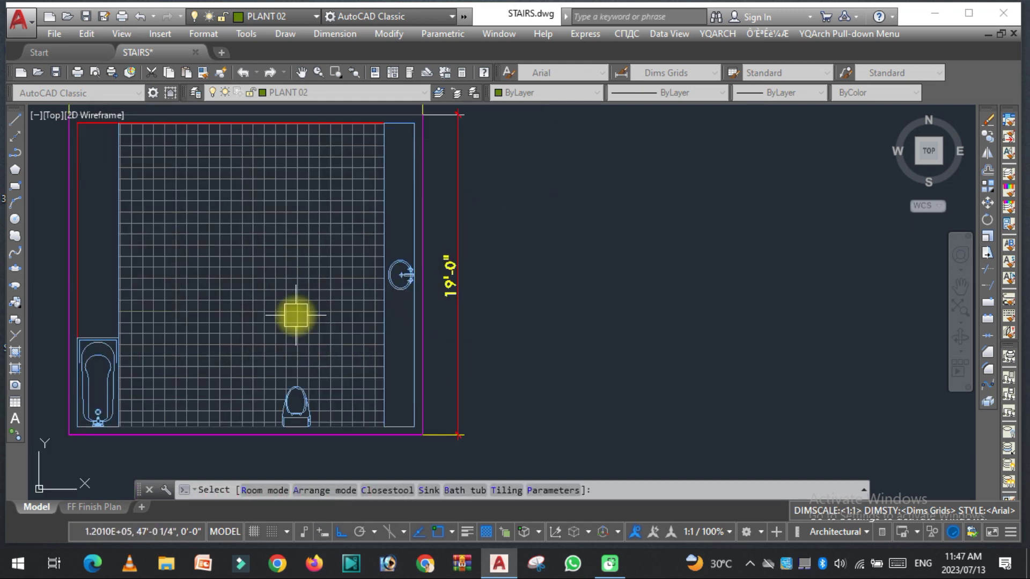
pyautogui.click(305, 310)
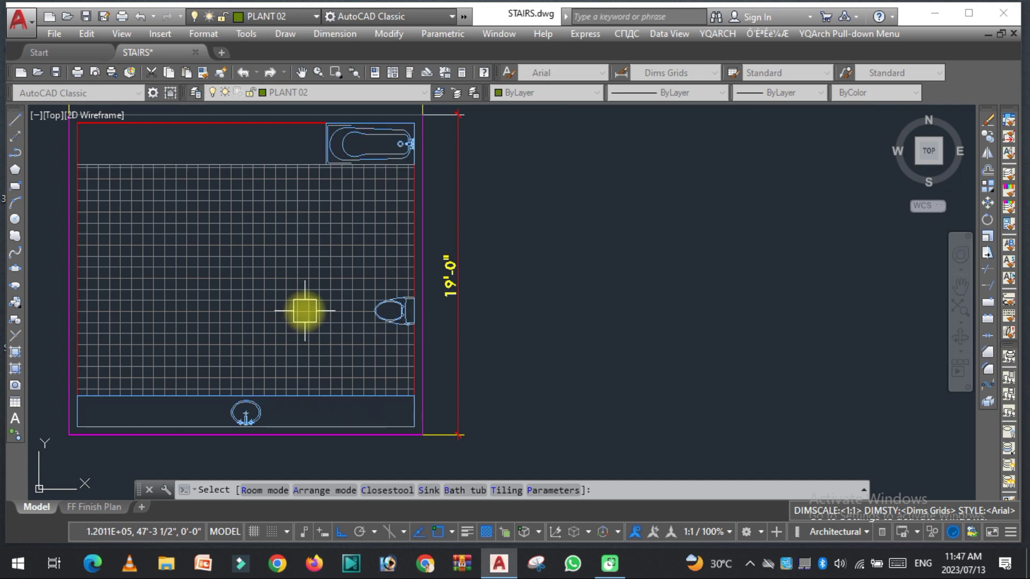
# Switch the room mode through the Living Room and Bedroom layouts to the Kitchen layout
pyautogui.click(278, 493)
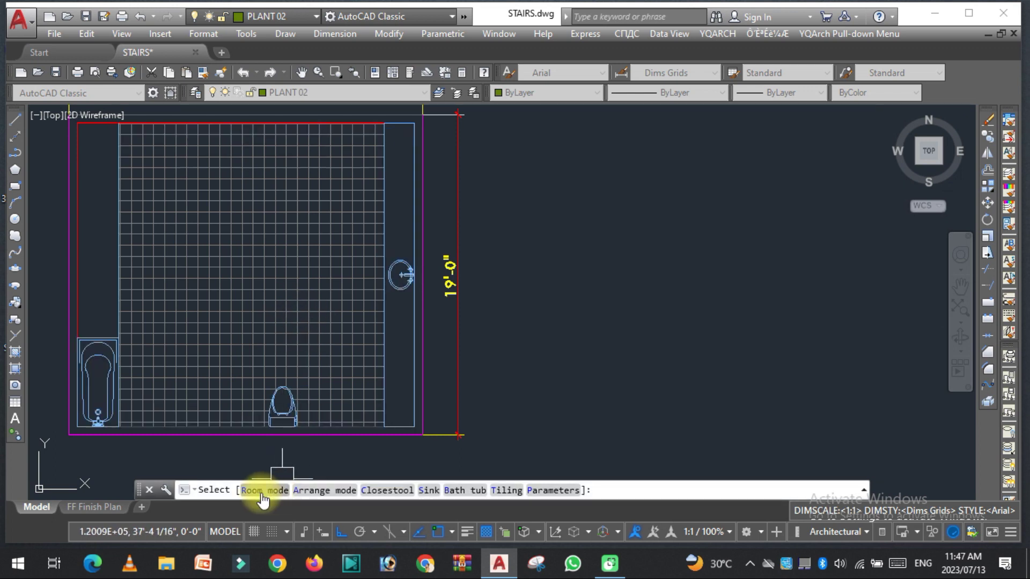
pyautogui.scroll(-2, 263, 300)
pyautogui.write('r')
pyautogui.press('Return')
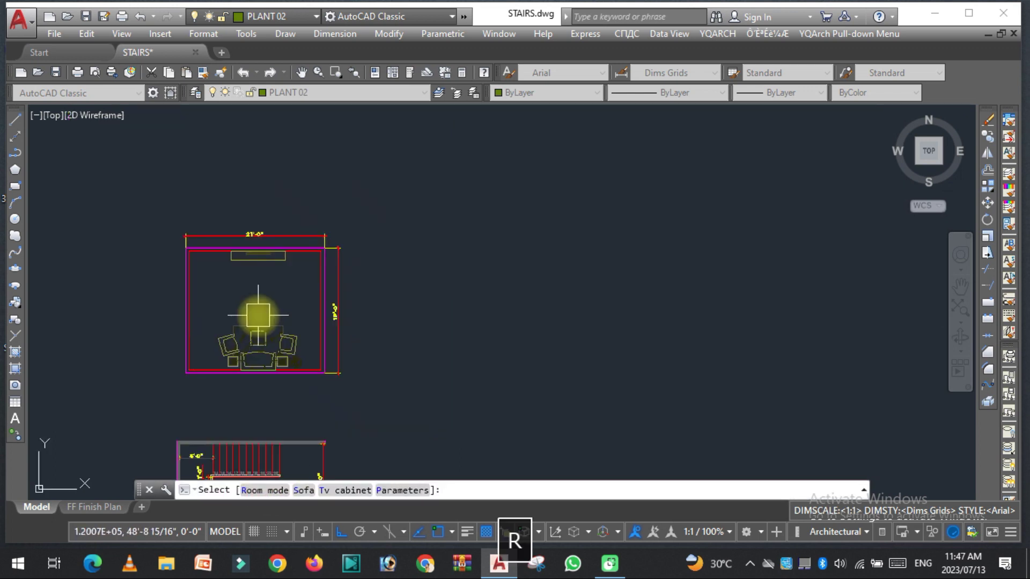
pyautogui.scroll(2, 258, 316)
pyautogui.scroll(1, 257, 315)
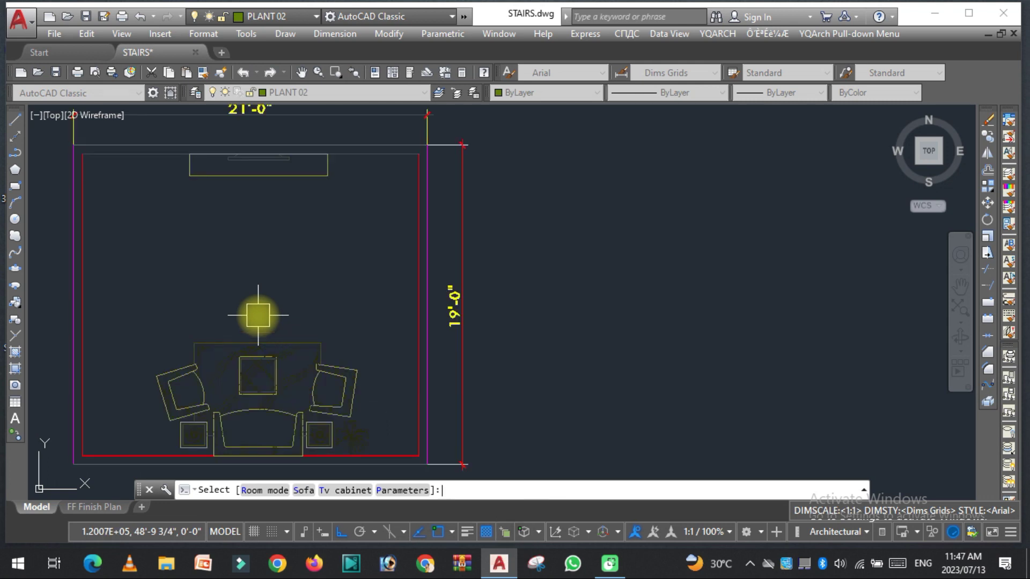
pyautogui.write('r')
pyautogui.press('Return')
pyautogui.press('r')
pyautogui.press('r')
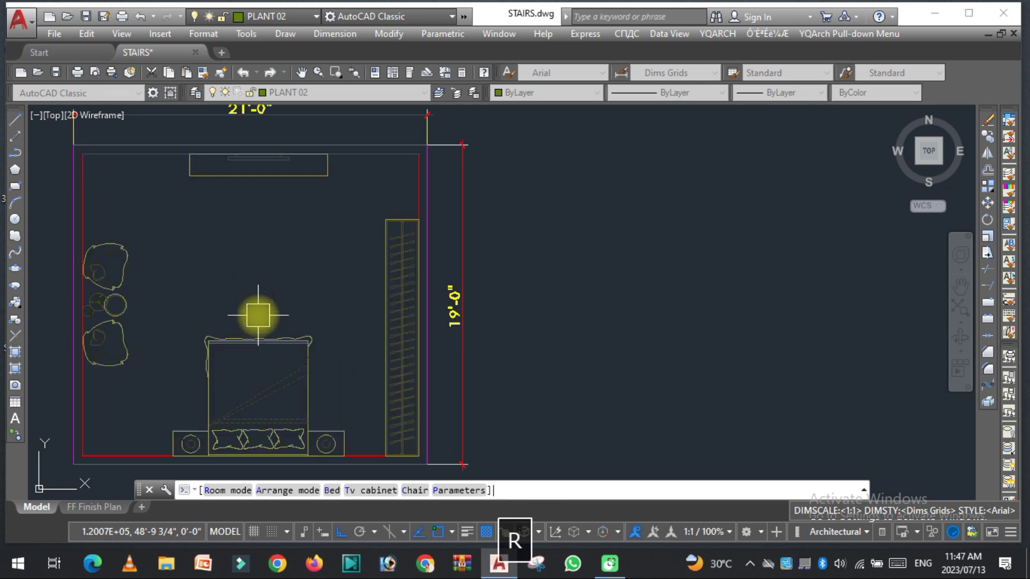
pyautogui.write('r')
pyautogui.press('Return')
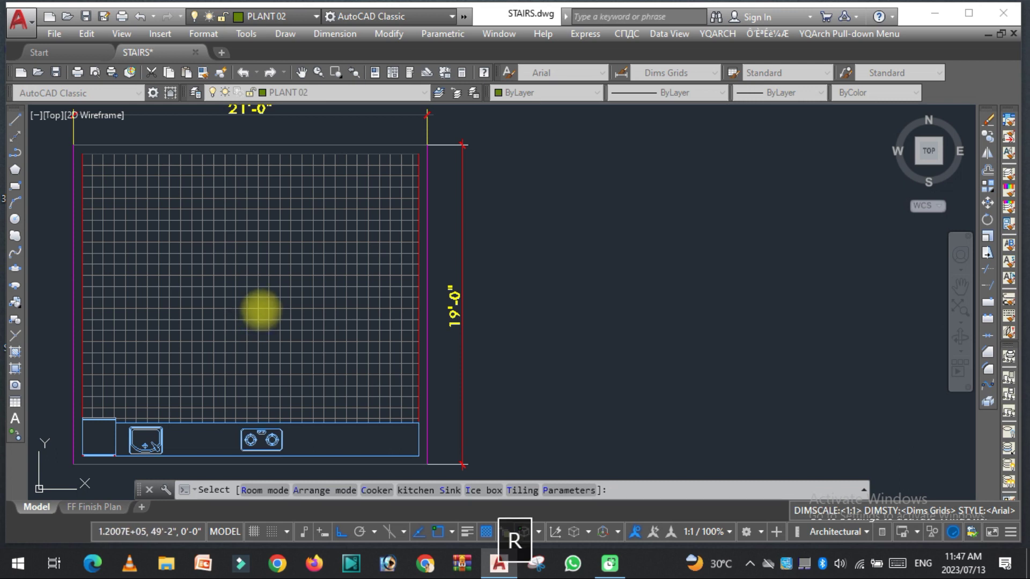
# Cycle the room mode onward through the Bedroom and Kitchen layouts back to the Toilet layout
pyautogui.write('r')
pyautogui.press('Return')
pyautogui.write('r')
pyautogui.press('Return')
pyautogui.press('Return')
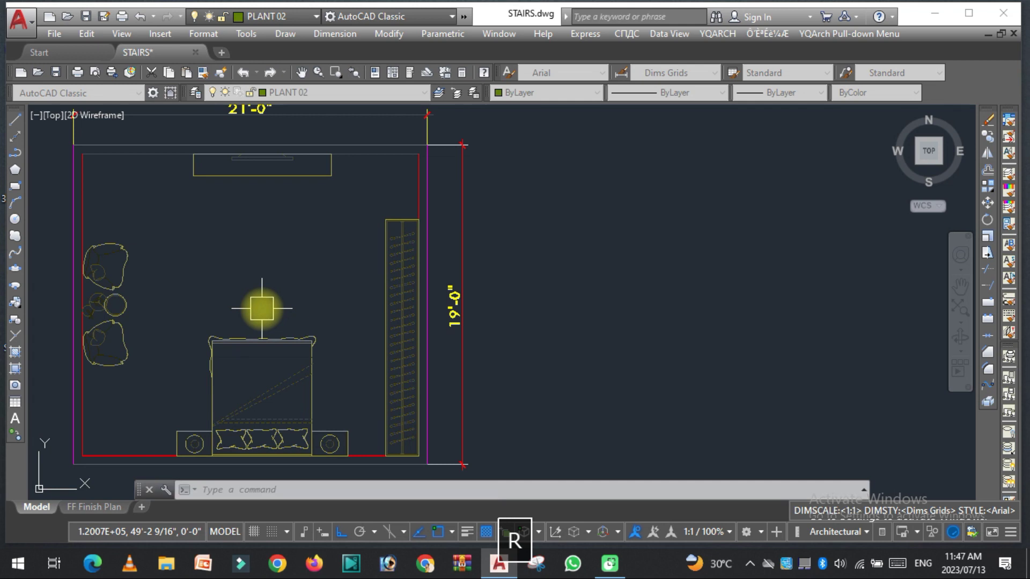
pyautogui.rightClick(262, 308)
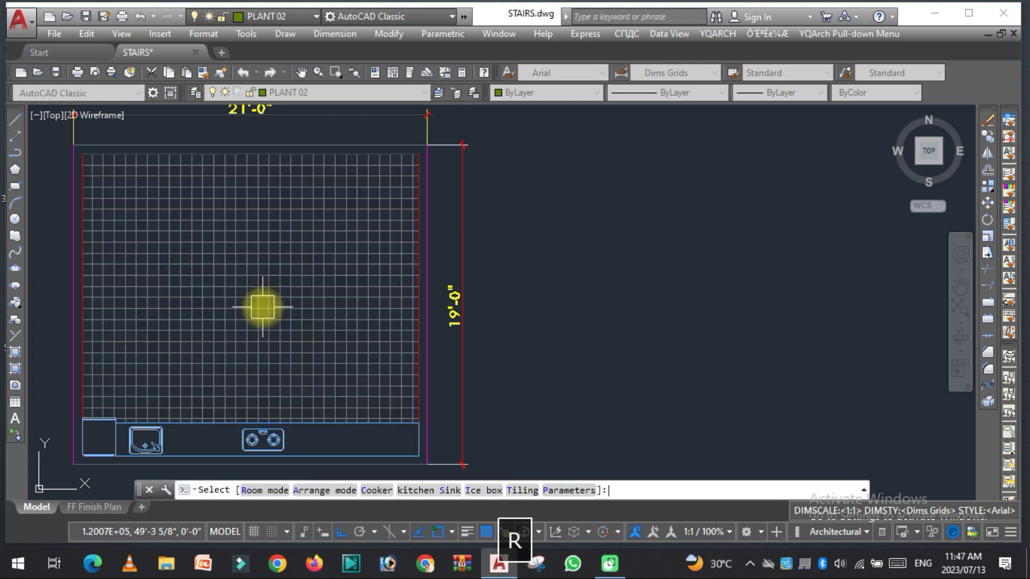
pyautogui.rightClick(263, 307)
pyautogui.rightClick(262, 307)
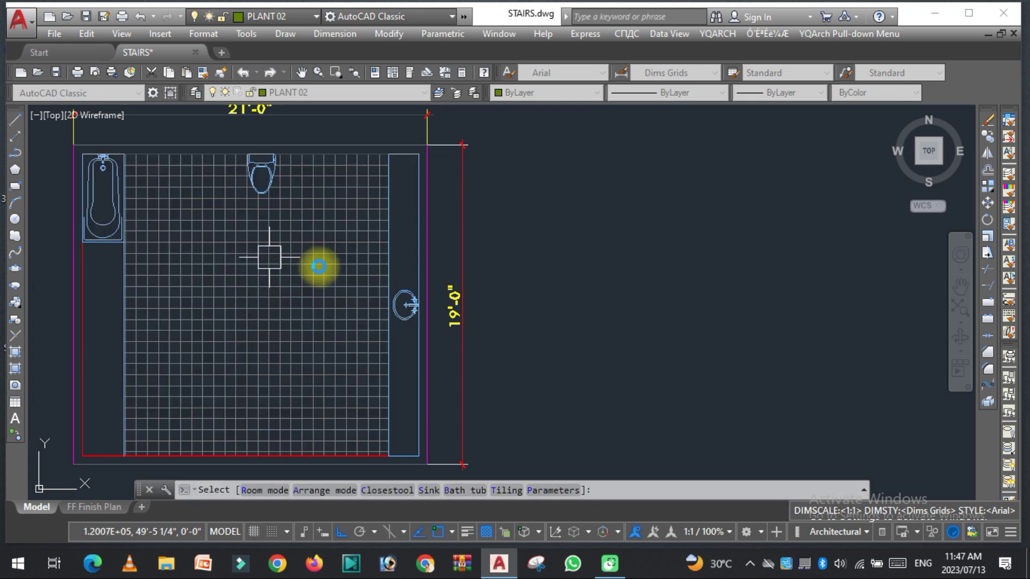
pyautogui.rightClick(288, 299)
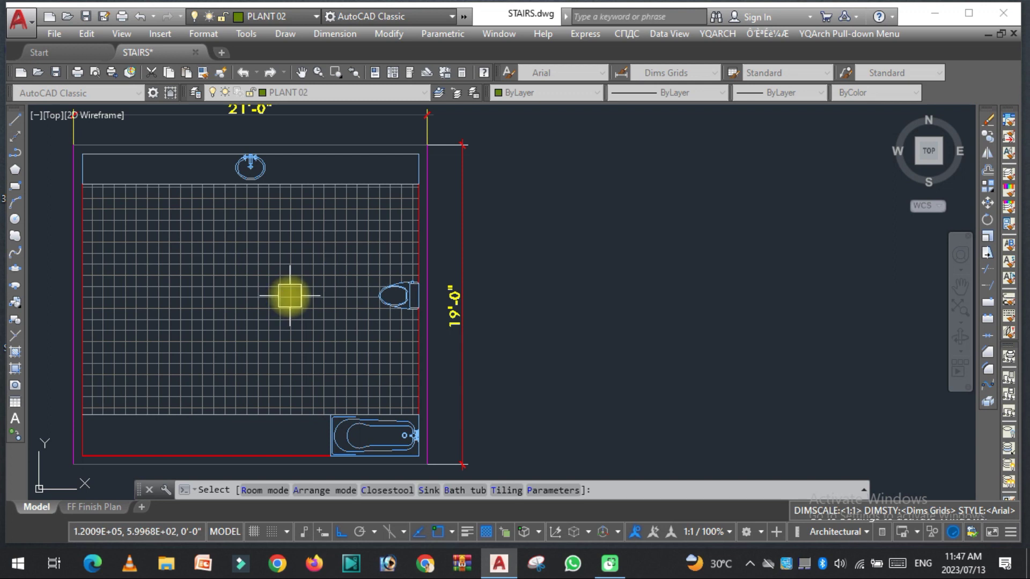
# Cycle the closestool styles to the tapered, squared-off model
pyautogui.press('c')
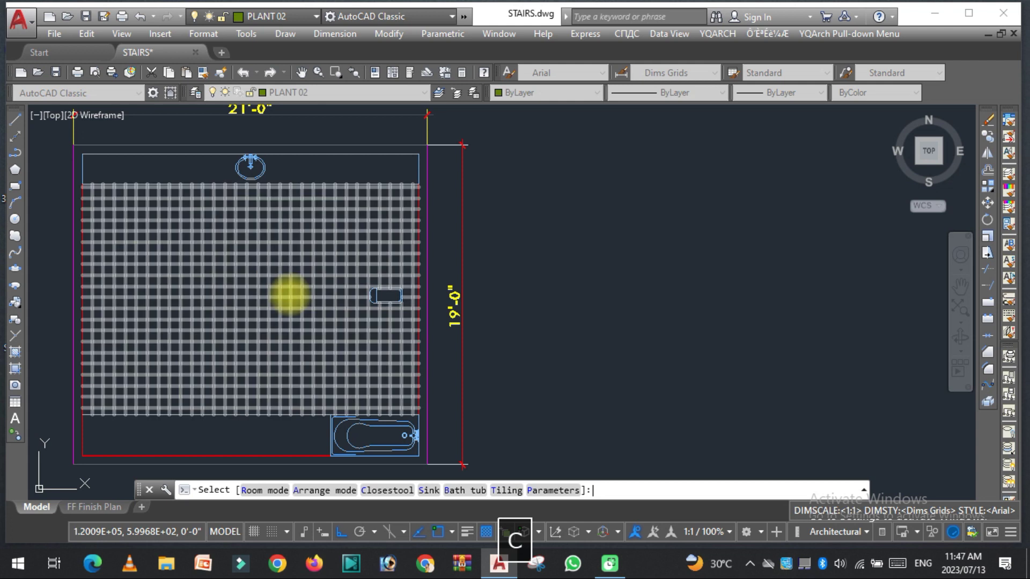
pyautogui.scroll(3, 398, 320)
pyautogui.scroll(2, 397, 320)
pyautogui.press('c')
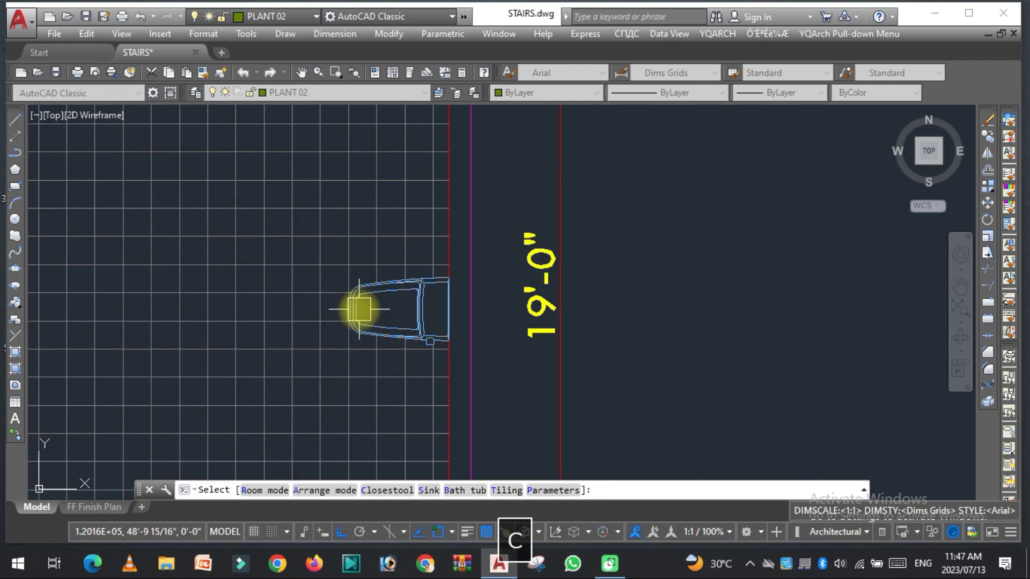
pyautogui.scroll(-5, 359, 310)
pyautogui.scroll(5, 311, 396)
pyautogui.scroll(-4, 328, 379)
pyautogui.scroll(3, 329, 379)
pyautogui.scroll(-5, 329, 370)
pyautogui.scroll(4, 345, 361)
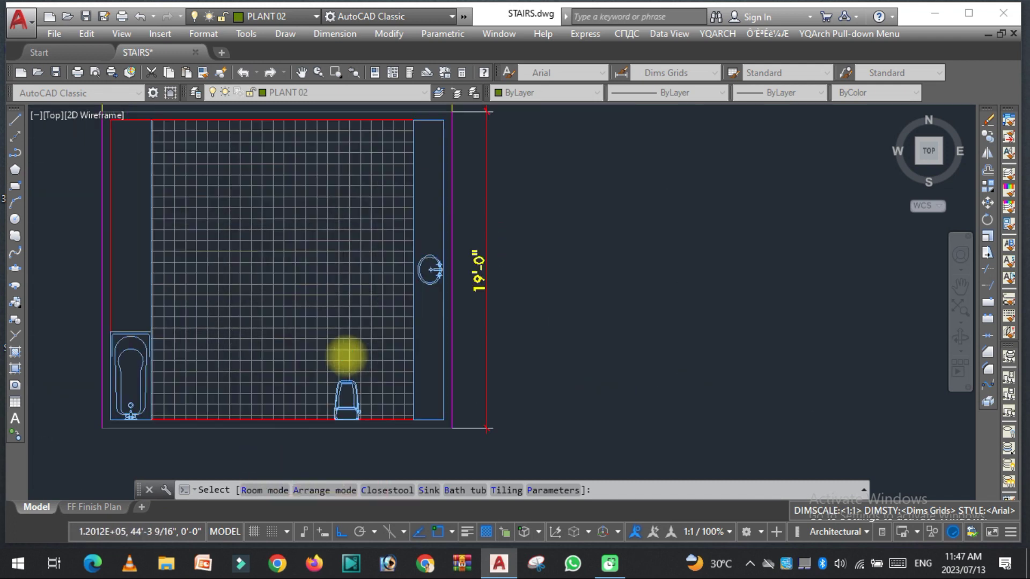
# Change the toilet room's sink to a rectangular basin and its bath tub to the rectangular style
pyautogui.scroll(2, 346, 357)
pyautogui.press('s')
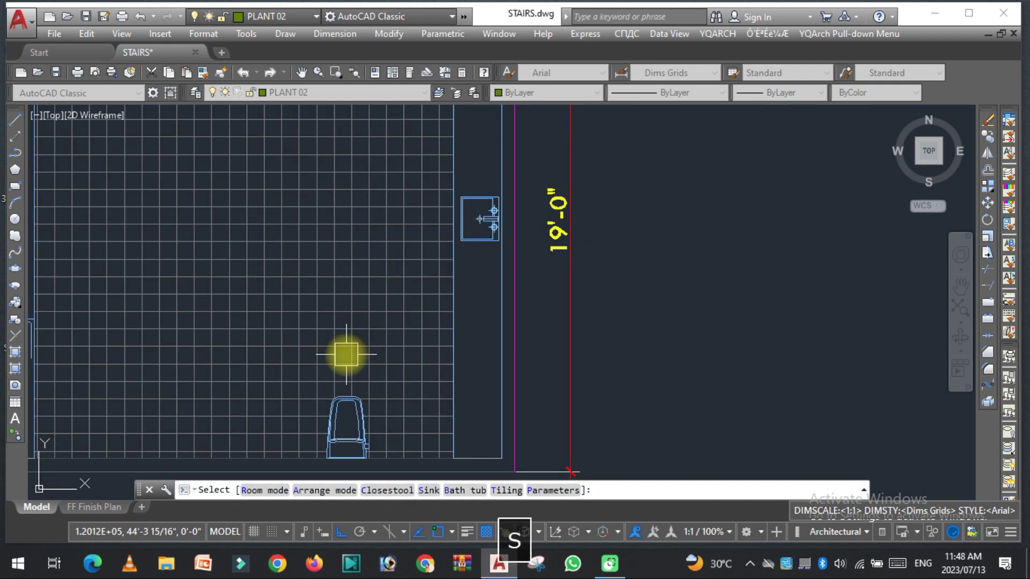
pyautogui.scroll(-3, 346, 354)
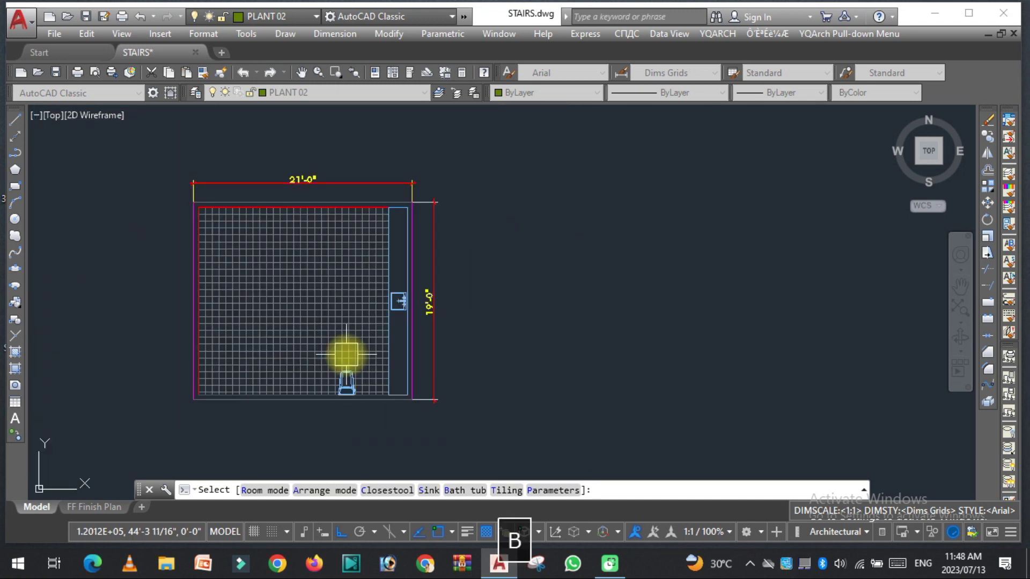
pyautogui.scroll(4, 218, 356)
pyautogui.scroll(-2, 220, 358)
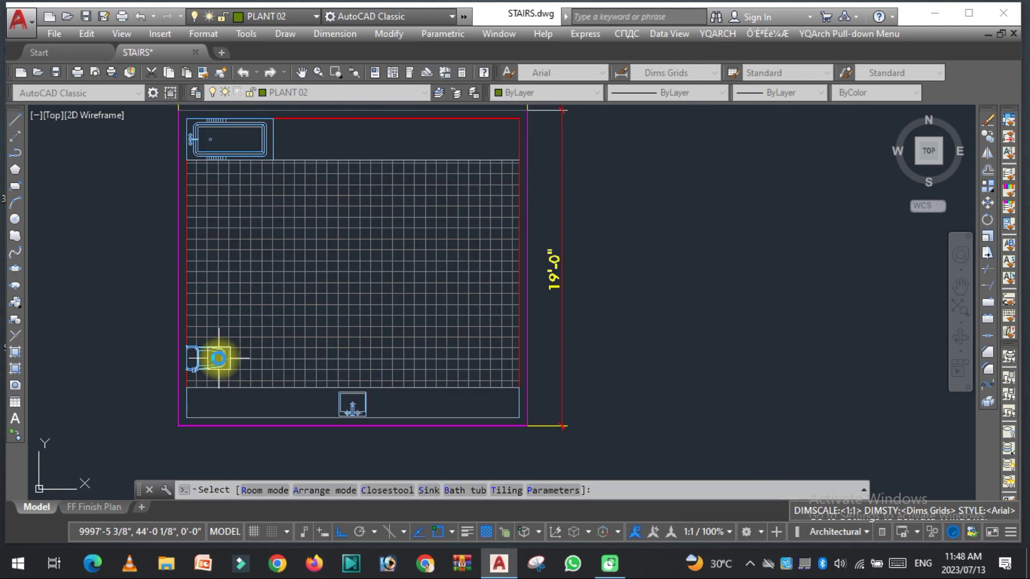
# Turn off the floor tiling in the Toilet layout and cancel the arrangement
pyautogui.press('t')
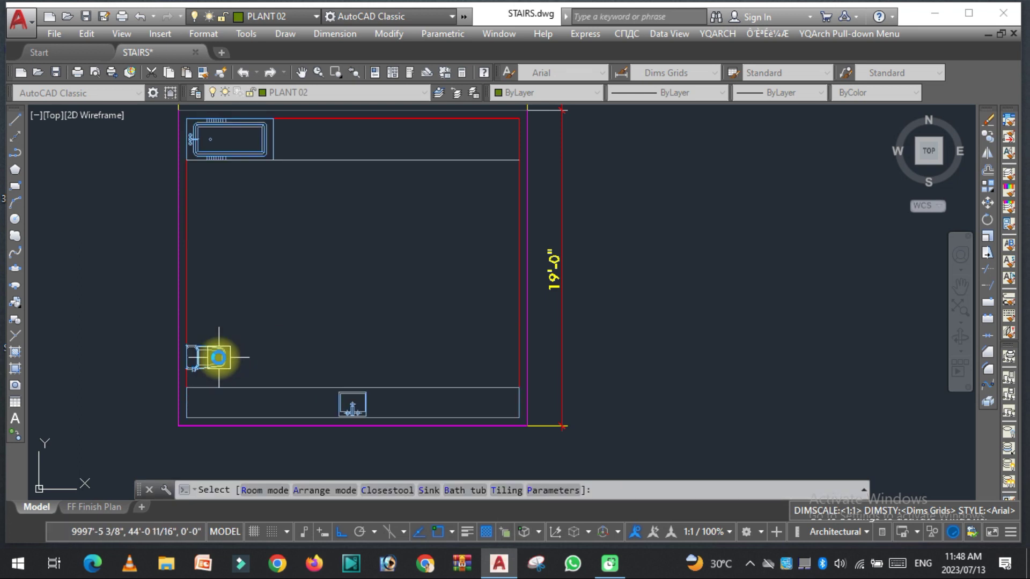
pyautogui.scroll(-3, 249, 328)
pyautogui.press('Escape')
pyautogui.scroll(5, 324, 251)
pyautogui.scroll(-5, 365, 260)
pyautogui.scroll(2, 324, 258)
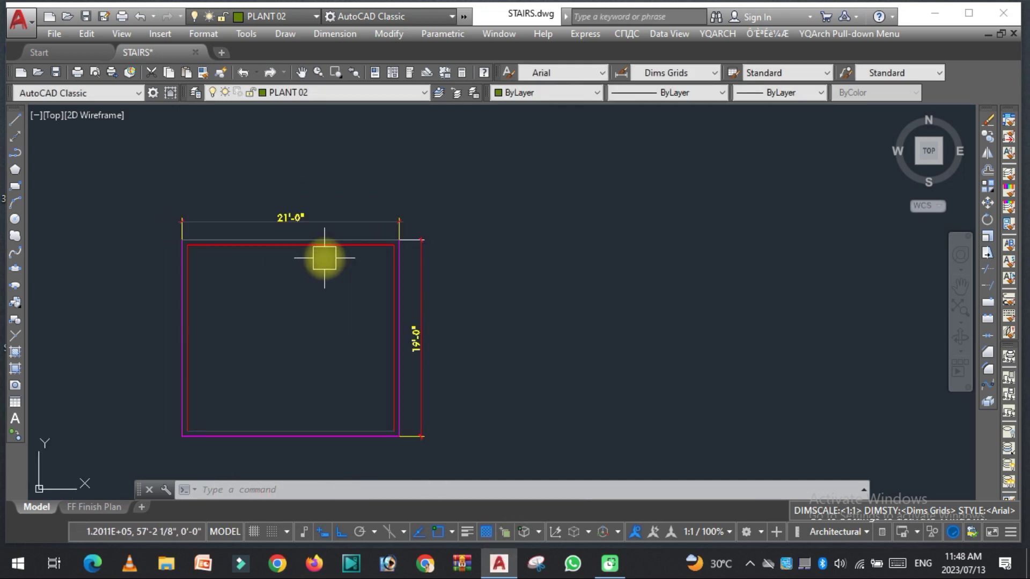